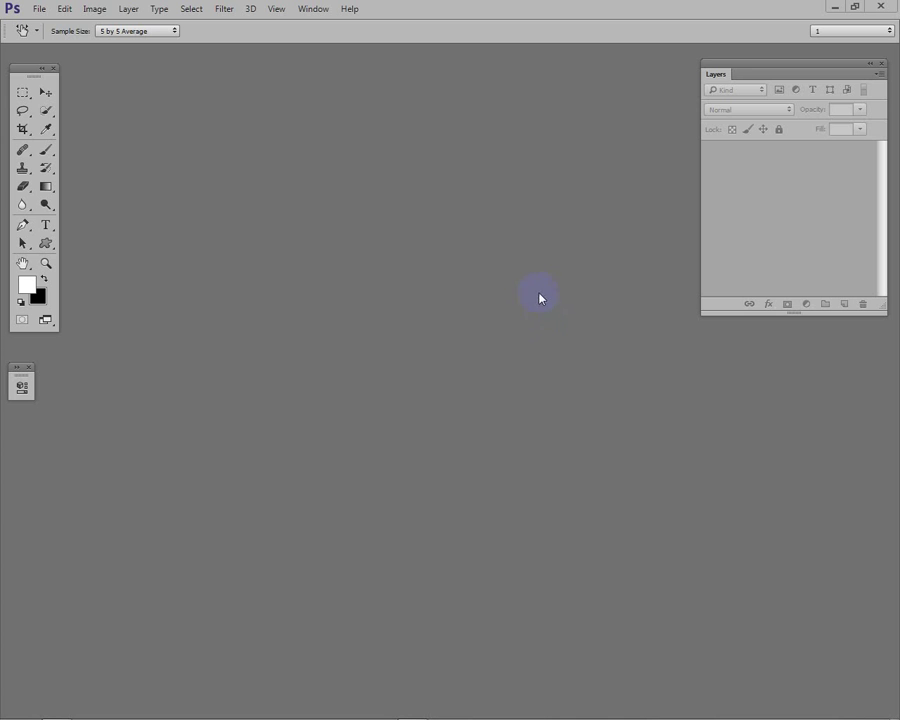
Step: Open the photo IMG_0317_2.jpg from the Pictures folder 1 and add a Black & White adjustment layer above it
click(40, 10)
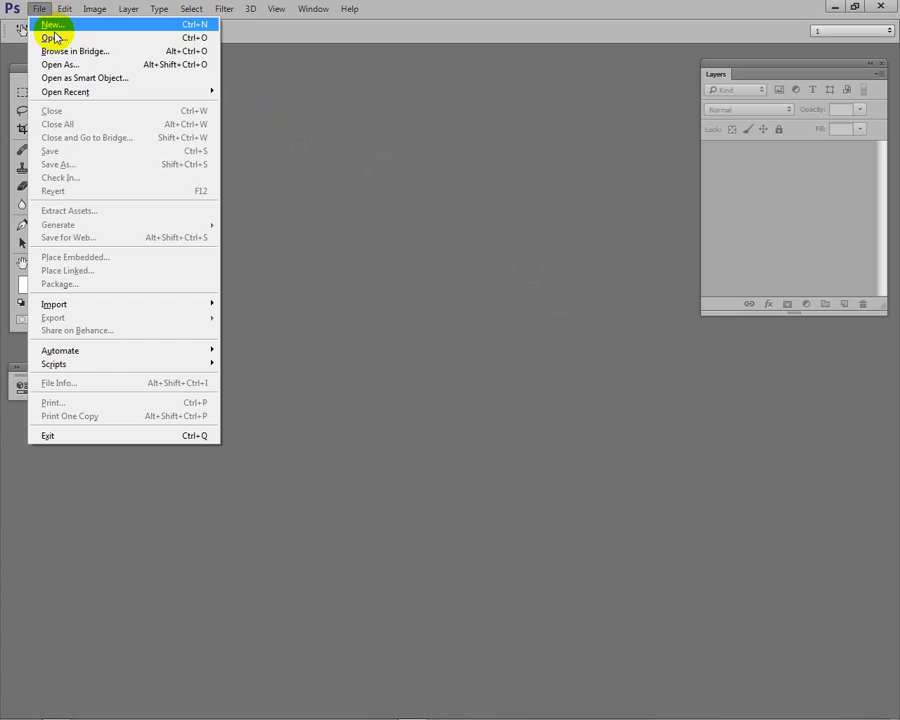
click(50, 37)
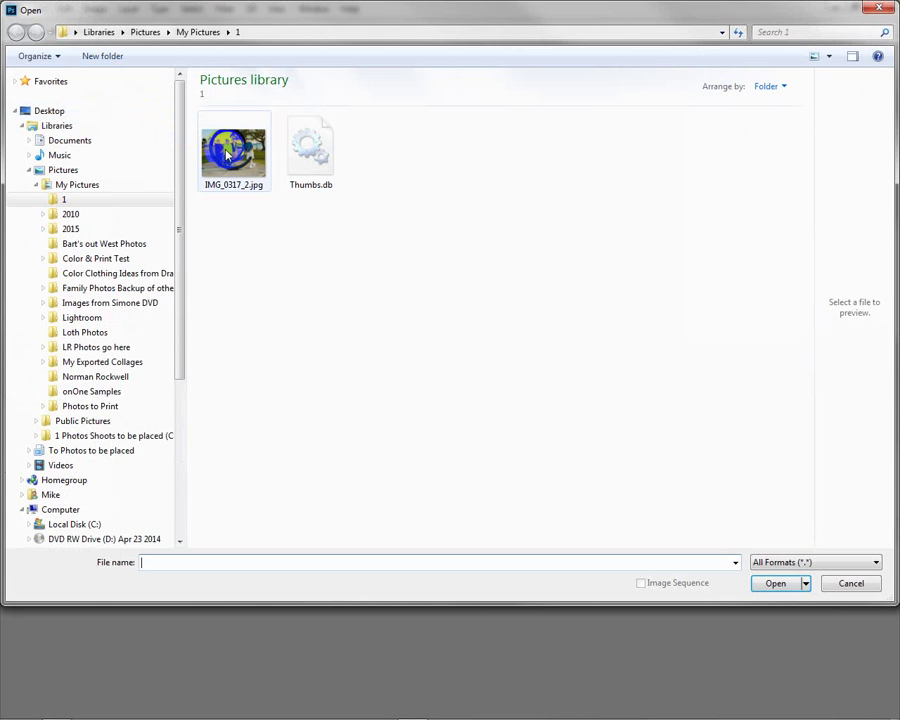
click(238, 158)
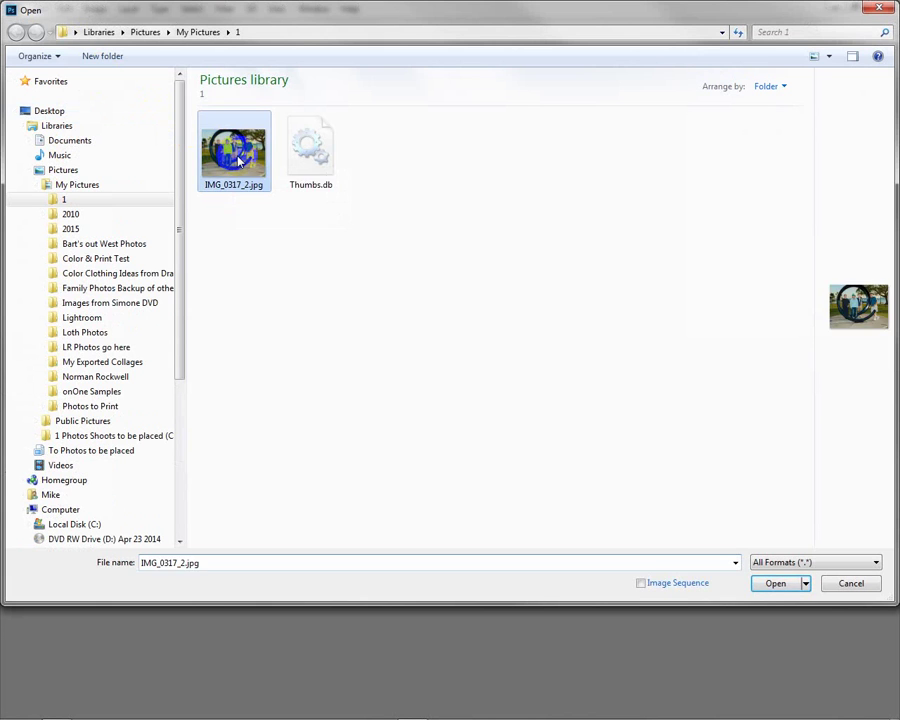
double_click(238, 158)
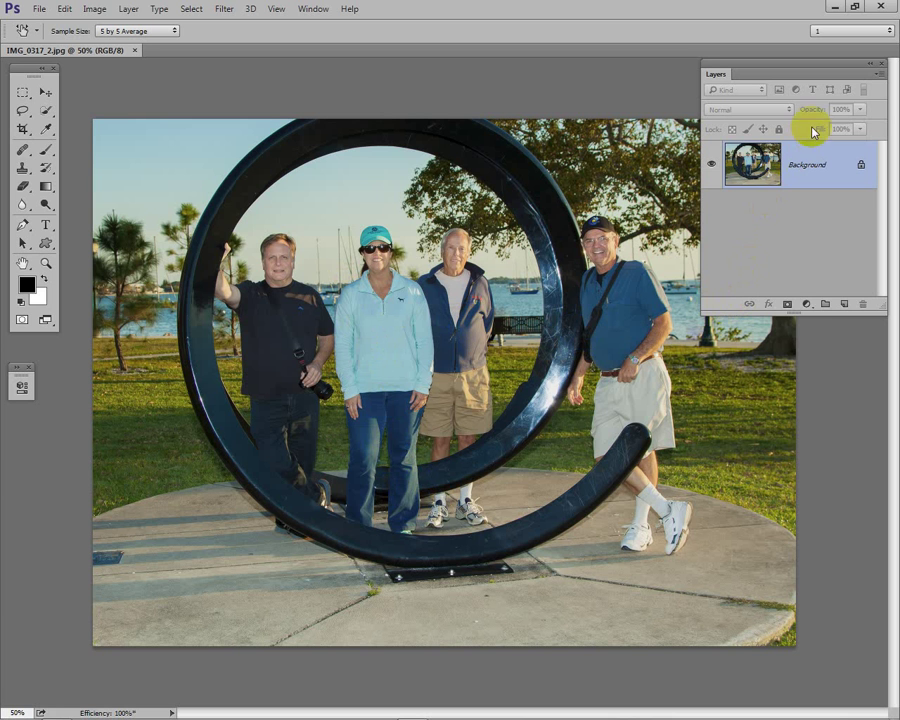
click(807, 306)
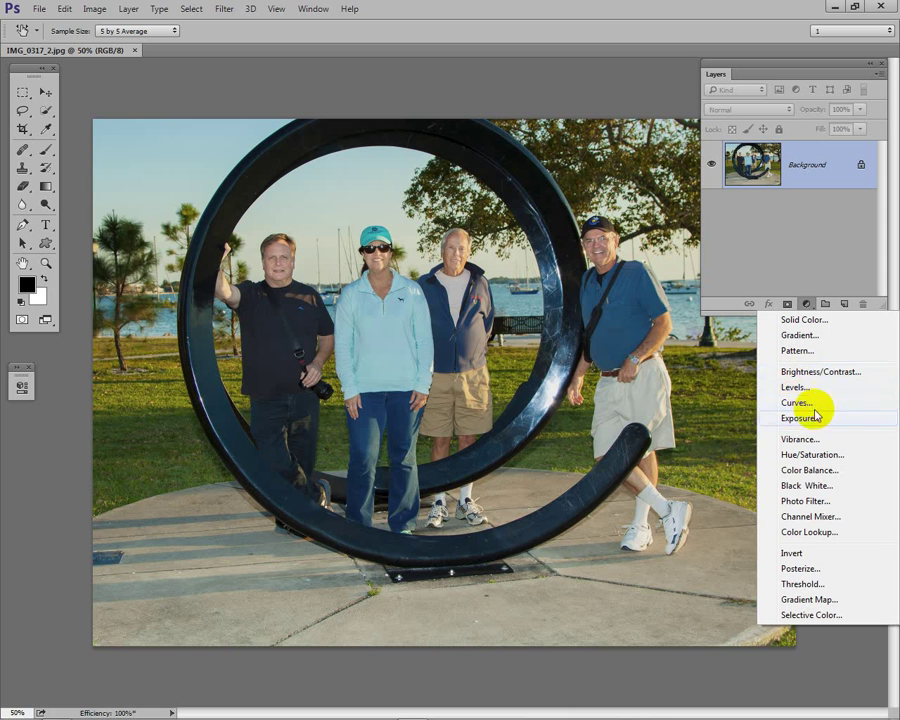
click(798, 487)
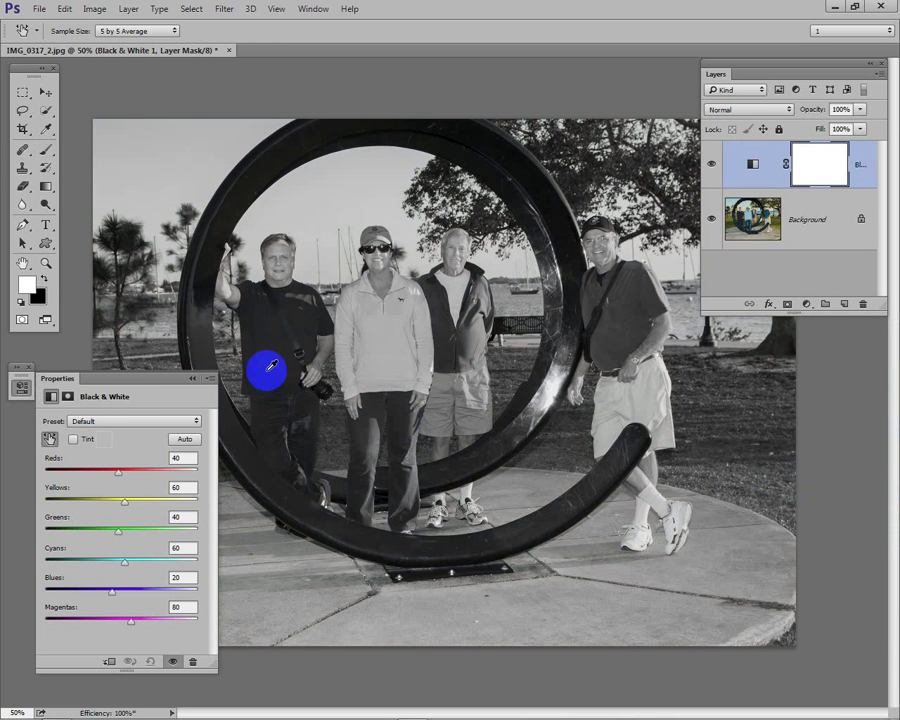
Step: Try the Black & White presets from Blue Filter through Red Filter, and apply the automatic conversion
click(114, 422)
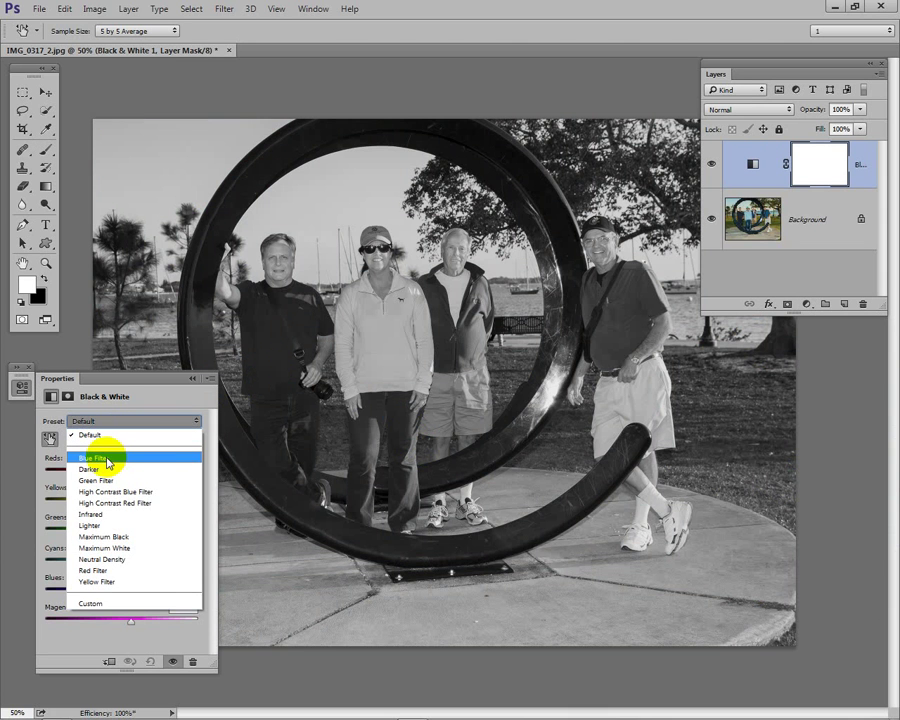
click(107, 459)
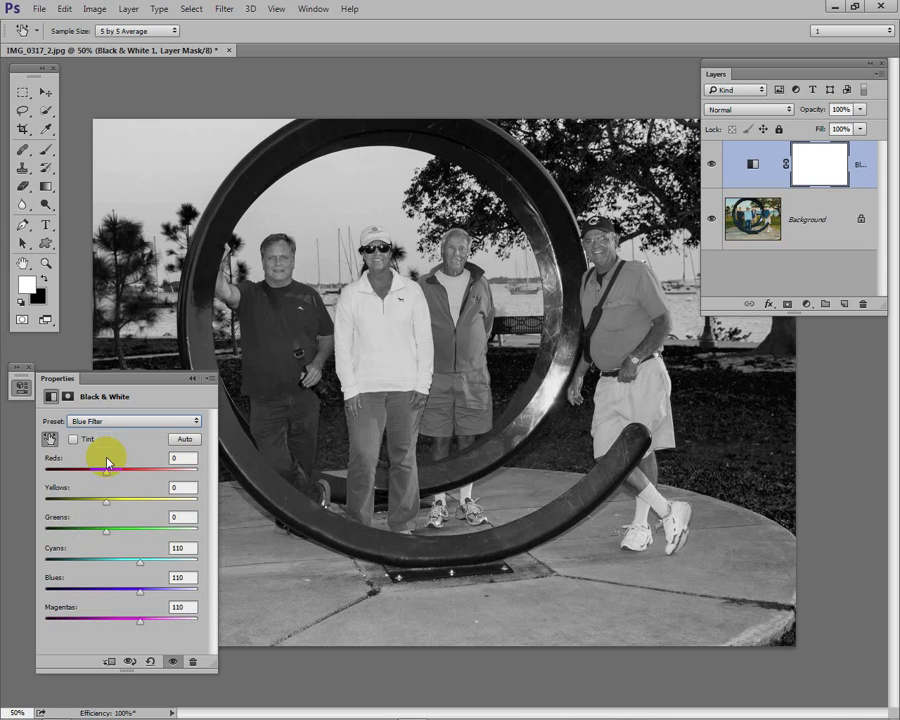
key(Down)
key(Down)
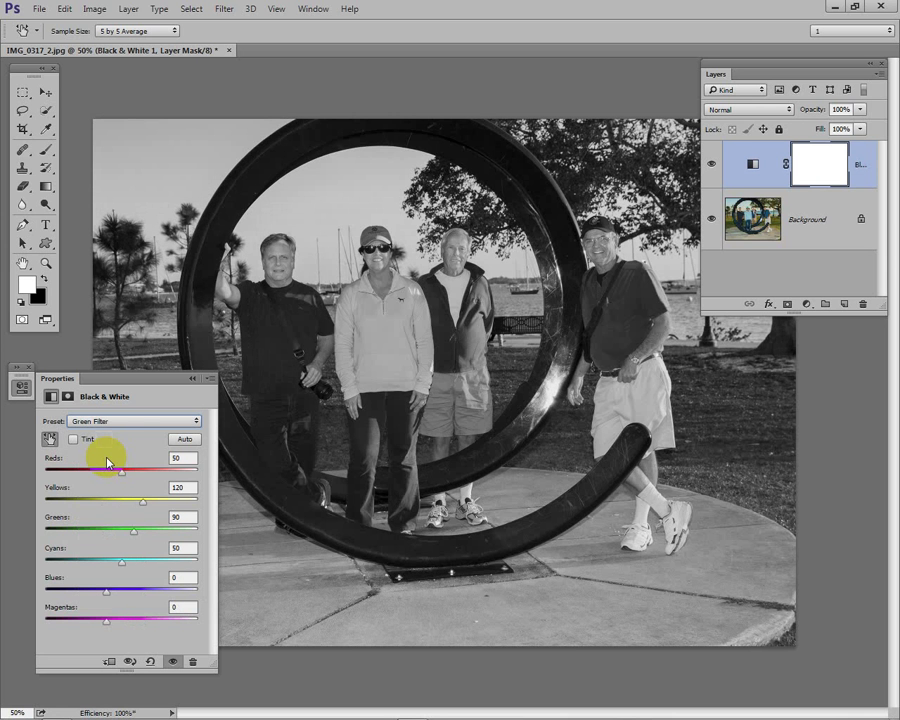
key(Down)
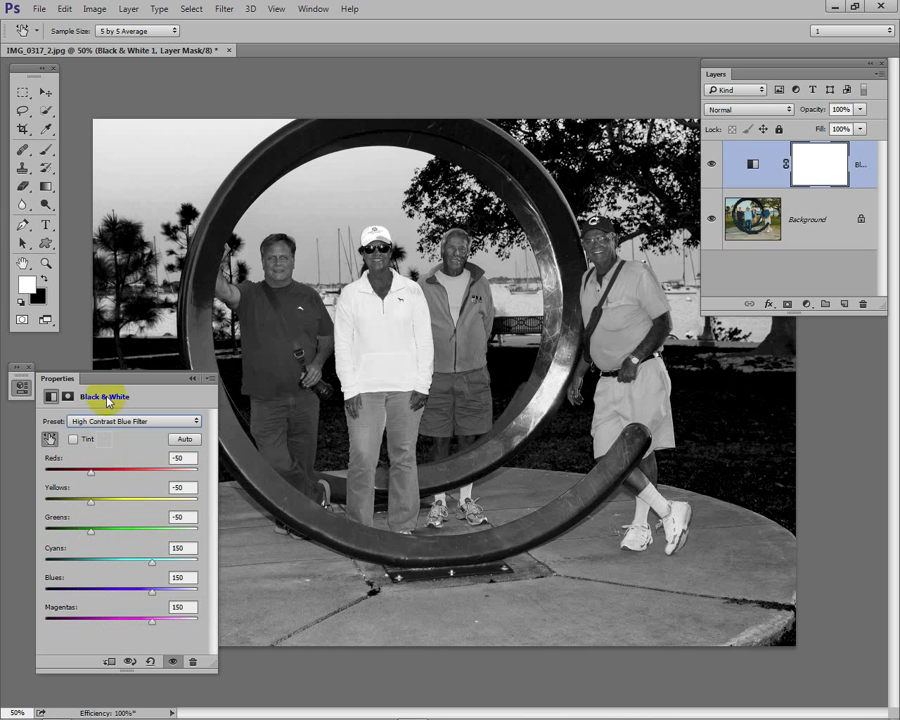
key(Down)
key(Down)
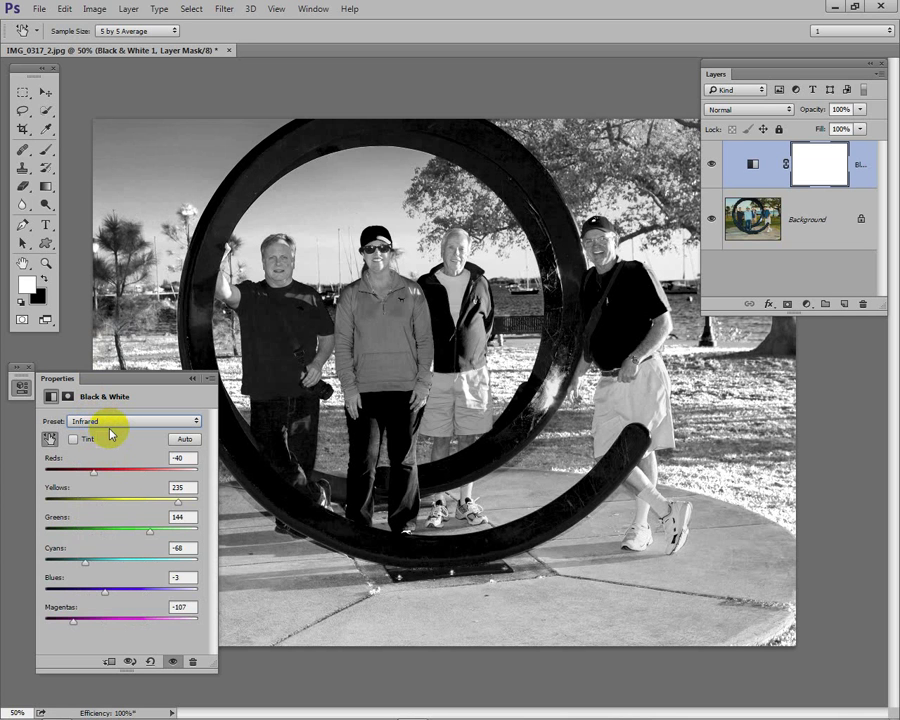
key(Down)
key(Down)
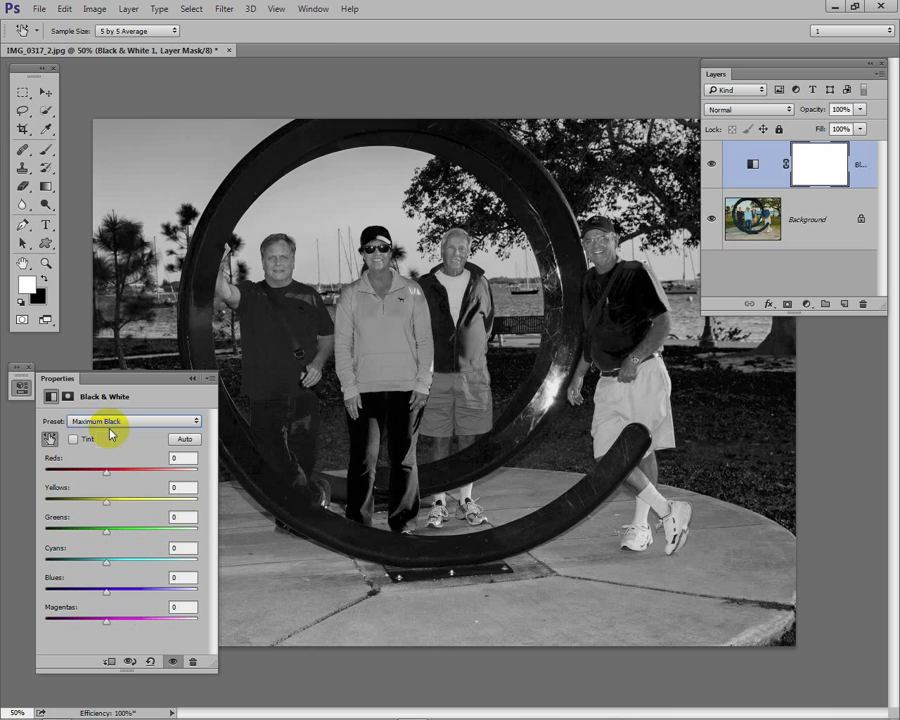
key(Down)
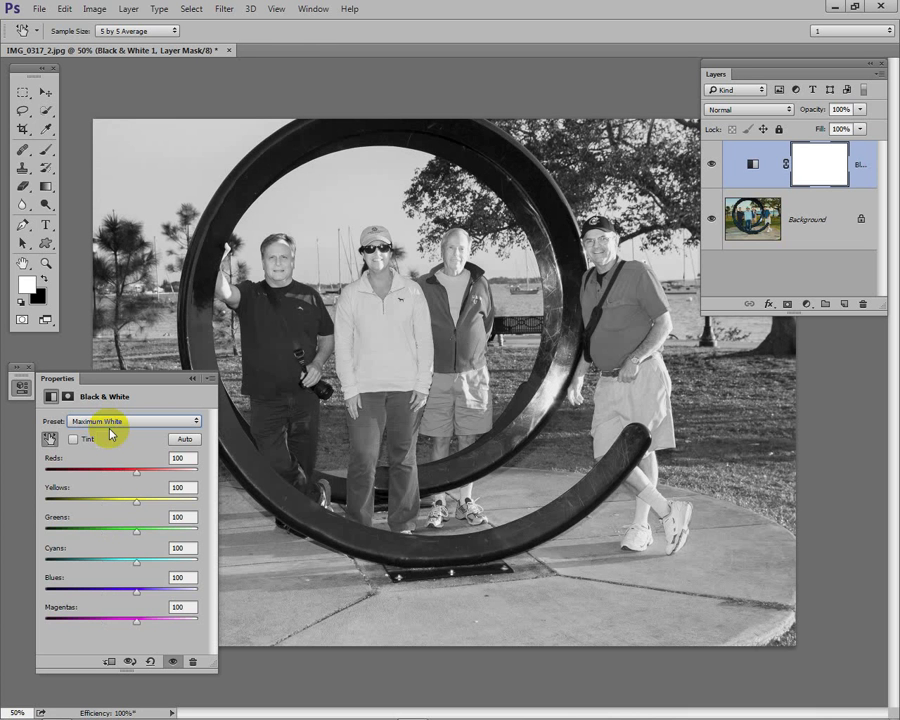
key(Down)
key(Down)
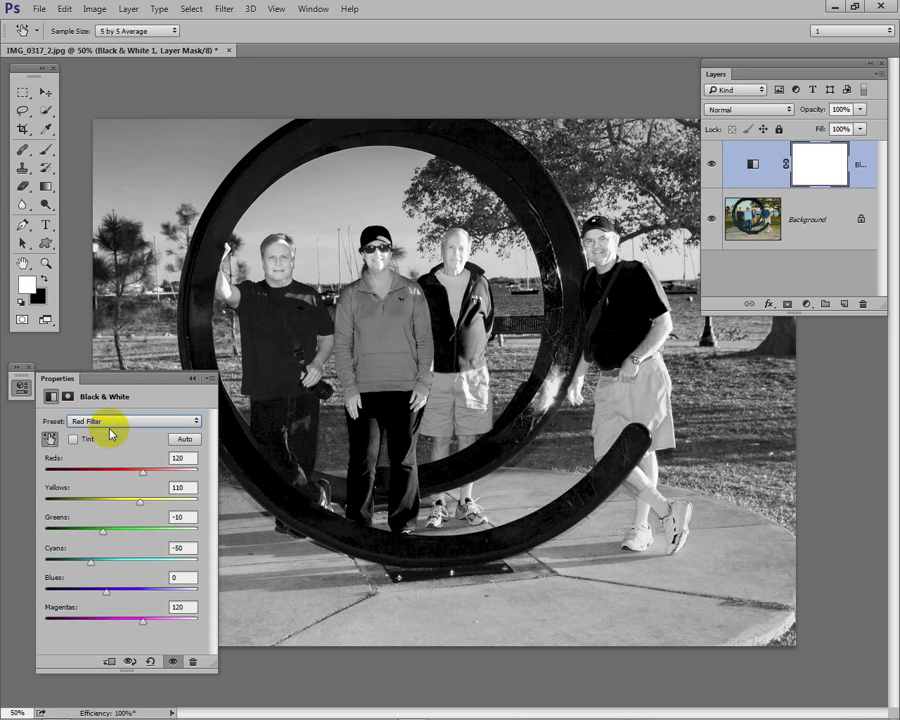
click(184, 440)
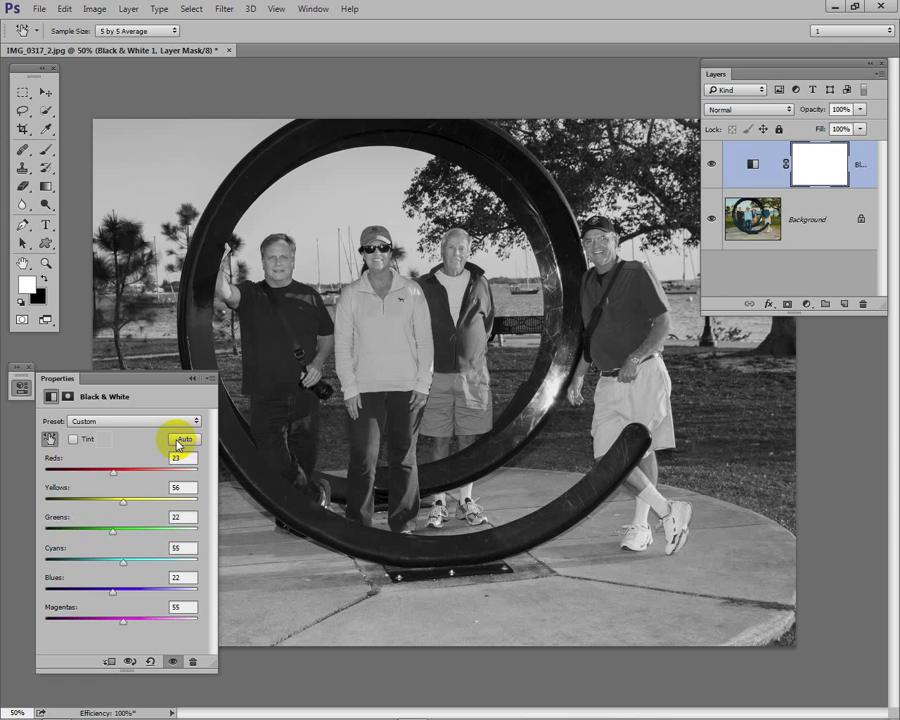
Step: Try tinting the black-and-white image with a muted blue-gray, 8a8d99, cancel the colour choice and turn the tint off
click(73, 440)
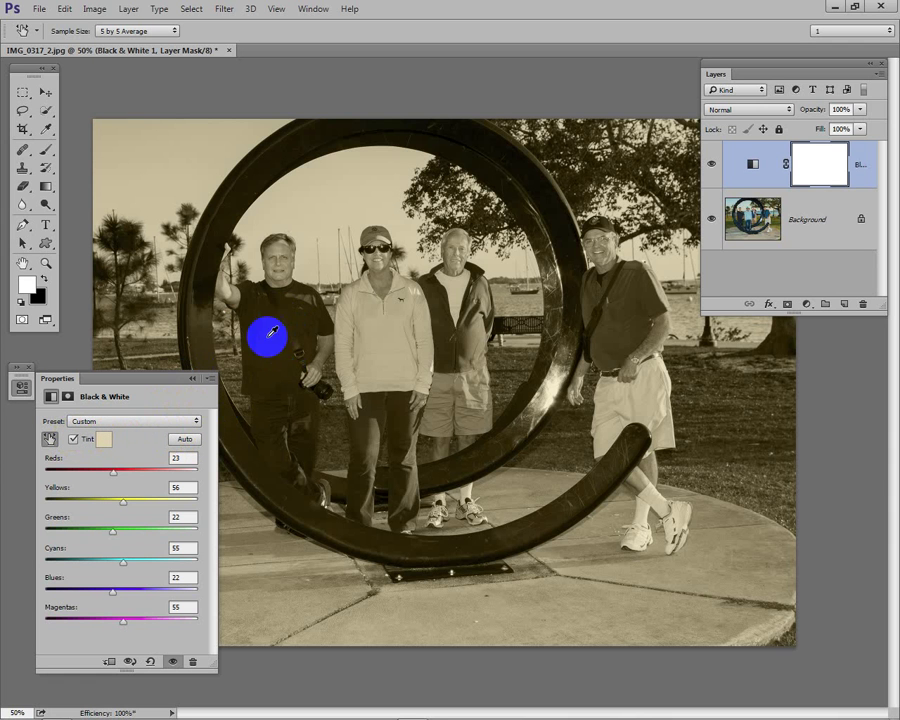
click(104, 439)
click(621, 216)
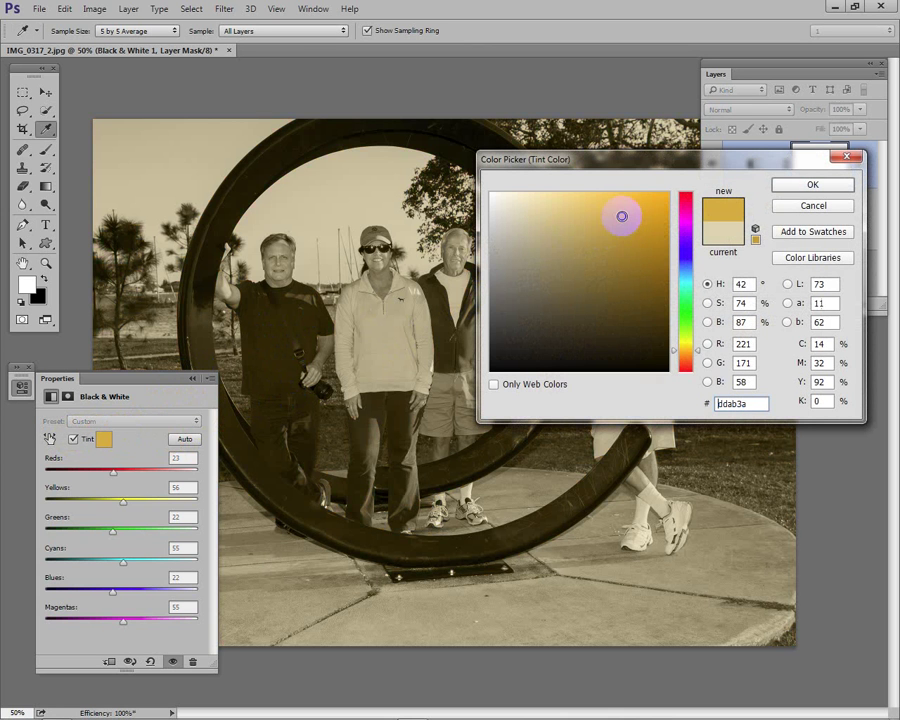
click(685, 262)
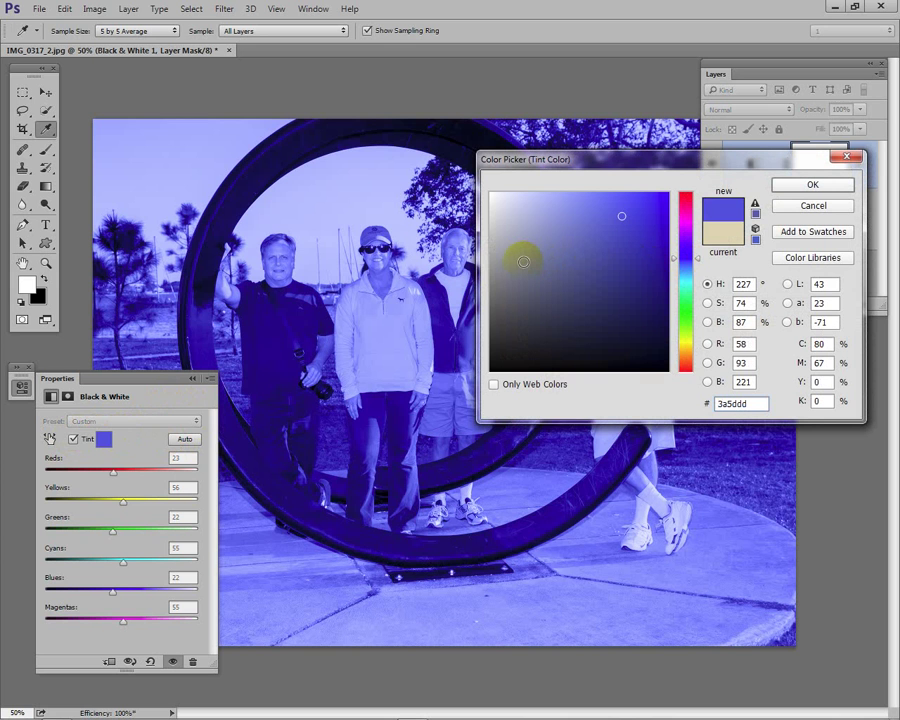
click(522, 261)
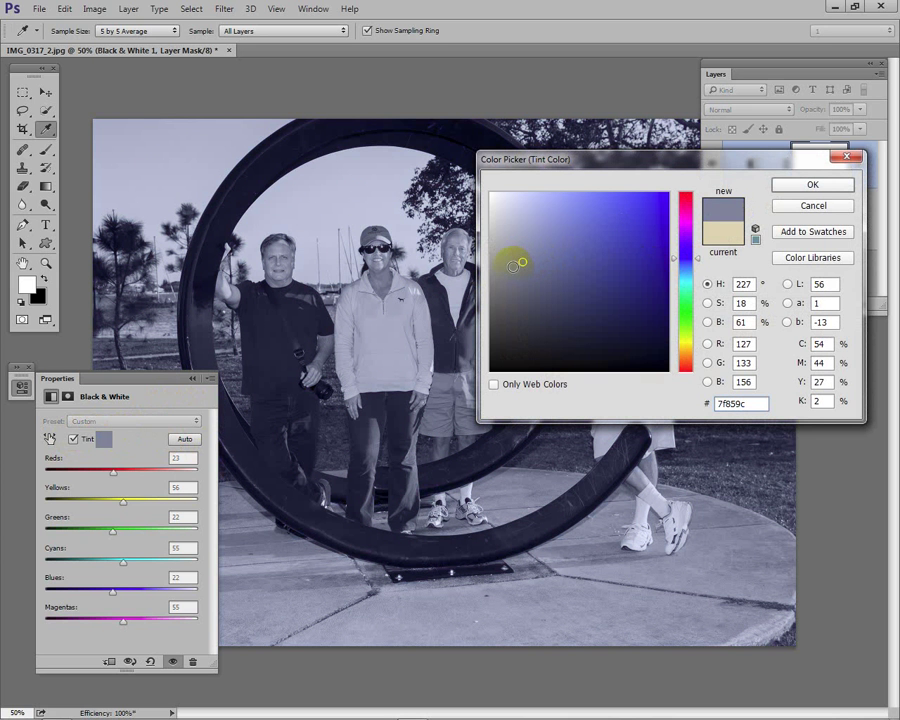
click(506, 263)
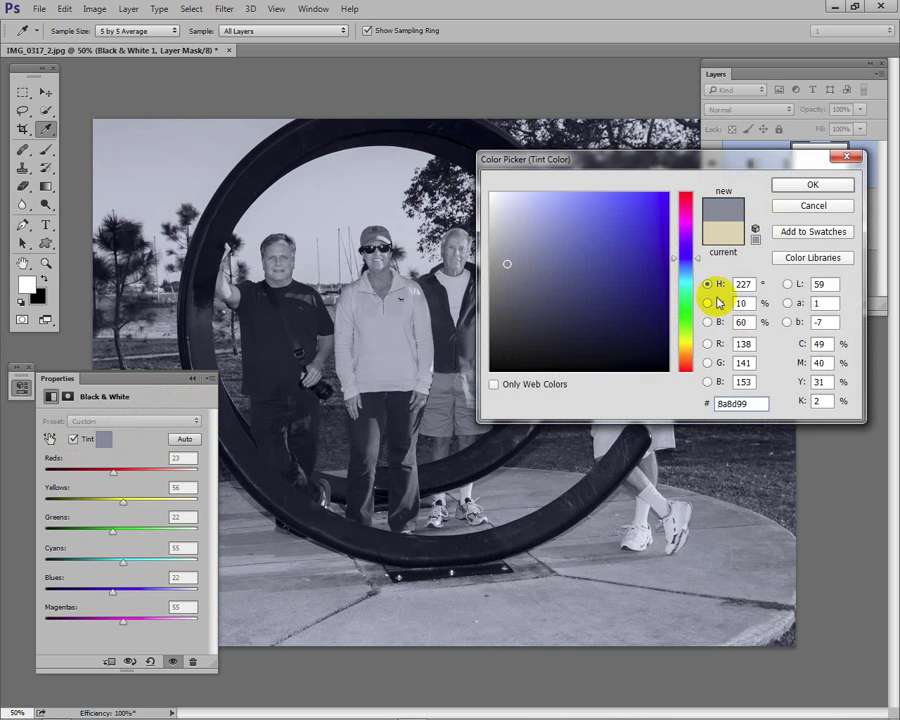
click(785, 205)
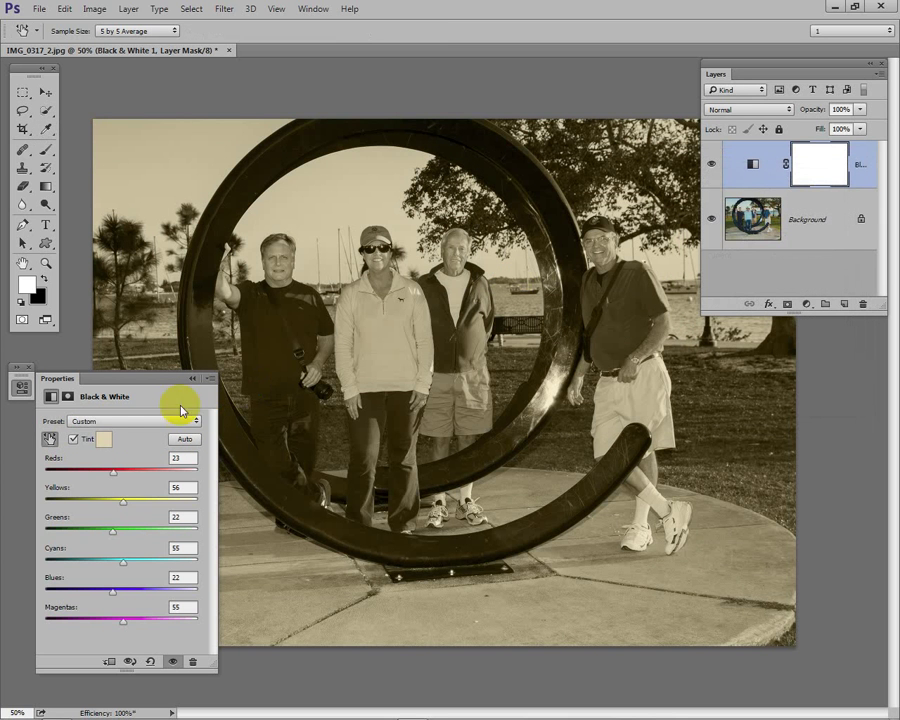
click(73, 439)
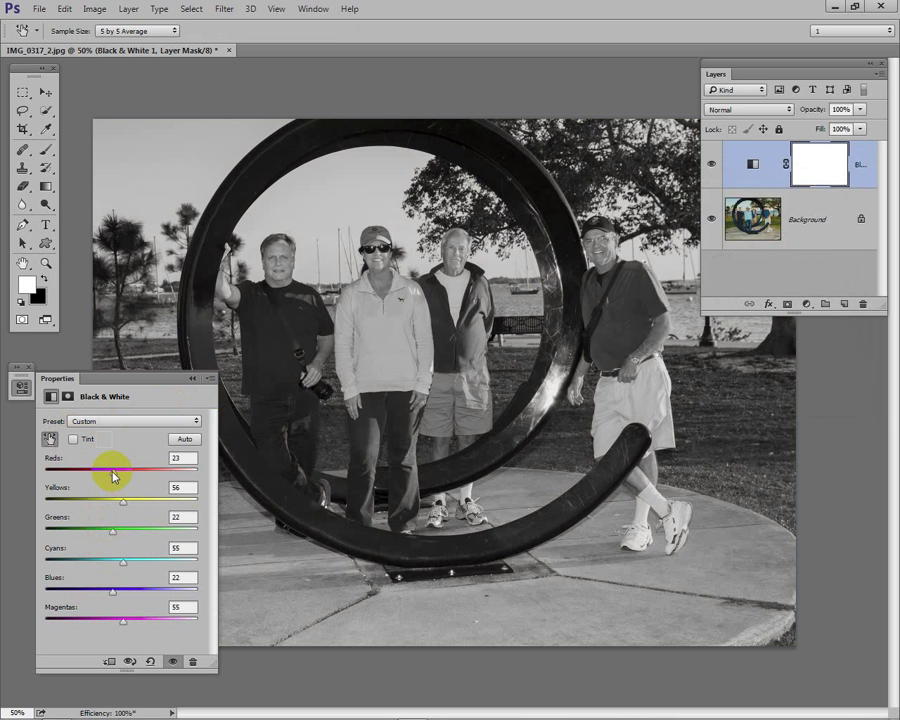
Step: Lower the Cyans value of the Black & White adjustment to 7
mouse_move(116, 474)
mouse_down()
mouse_move(189, 481)
mouse_move(70, 480)
mouse_move(116, 478)
mouse_move(84, 481)
mouse_move(113, 470)
mouse_up()
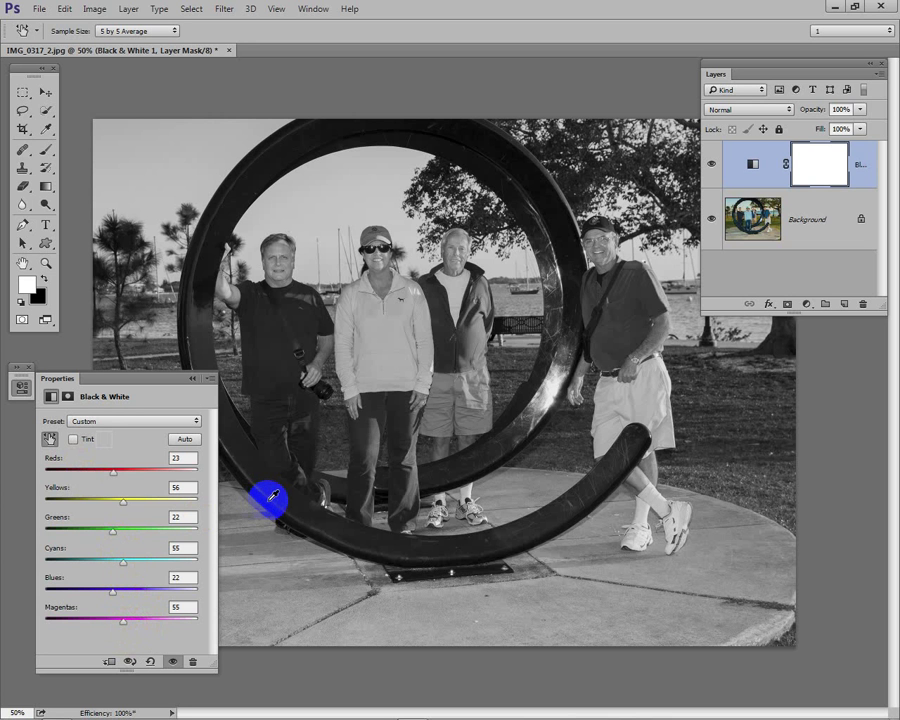
mouse_move(122, 563)
mouse_down()
mouse_move(175, 568)
mouse_move(91, 565)
mouse_move(110, 564)
mouse_up()
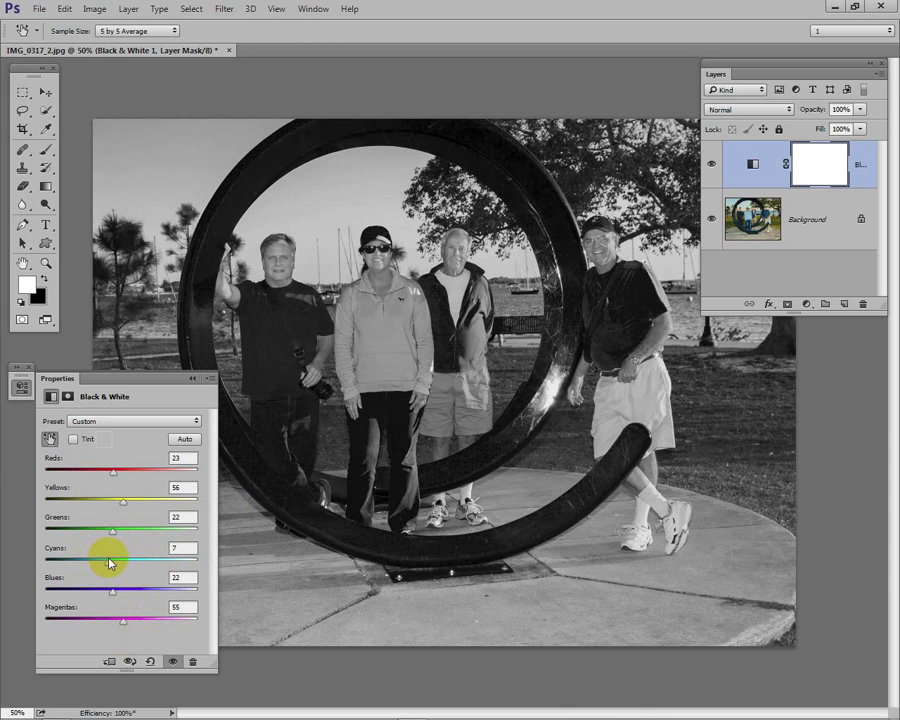
Step: Use targeted adjustment on the image to darken the sky to Cyans -1 and brighten the grass to Yellows 131
click(54, 446)
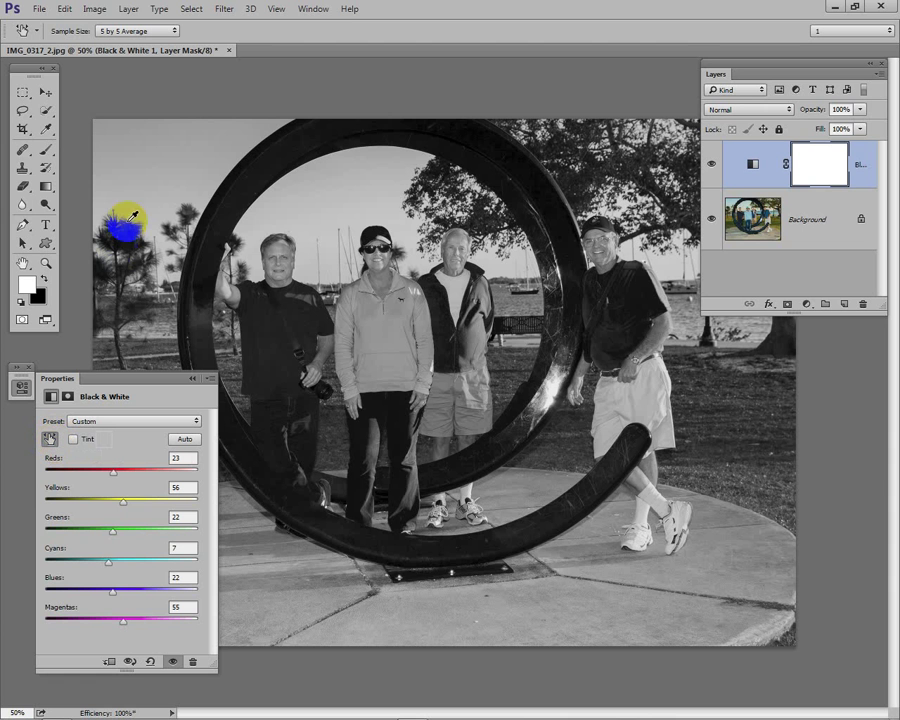
click(146, 162)
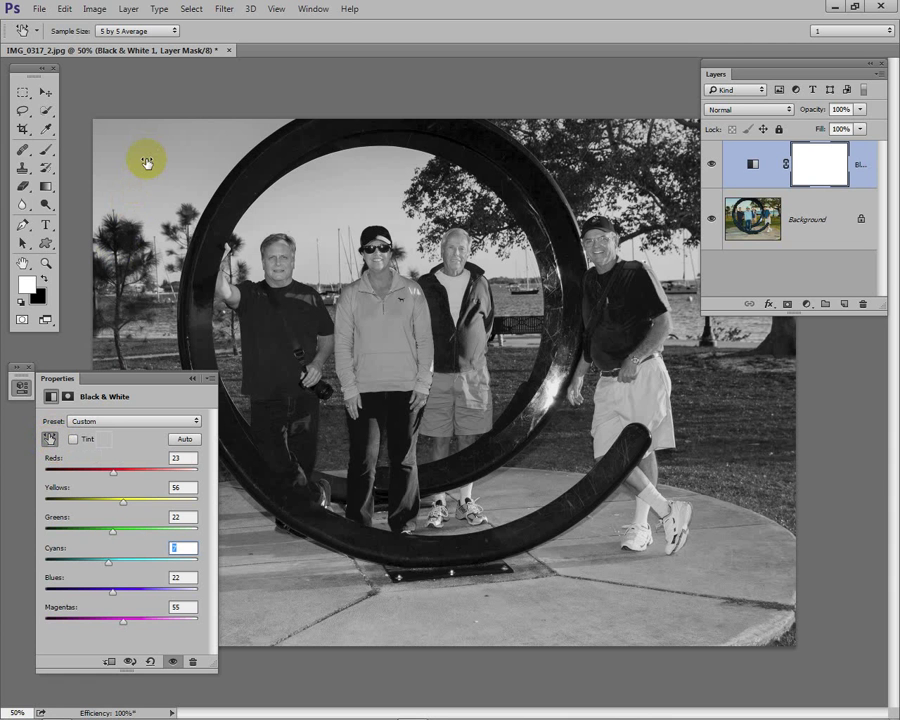
mouse_move(150, 162)
mouse_down()
mouse_move(242, 168)
mouse_move(76, 177)
mouse_move(211, 173)
mouse_move(109, 179)
mouse_move(199, 173)
mouse_move(142, 176)
mouse_up()
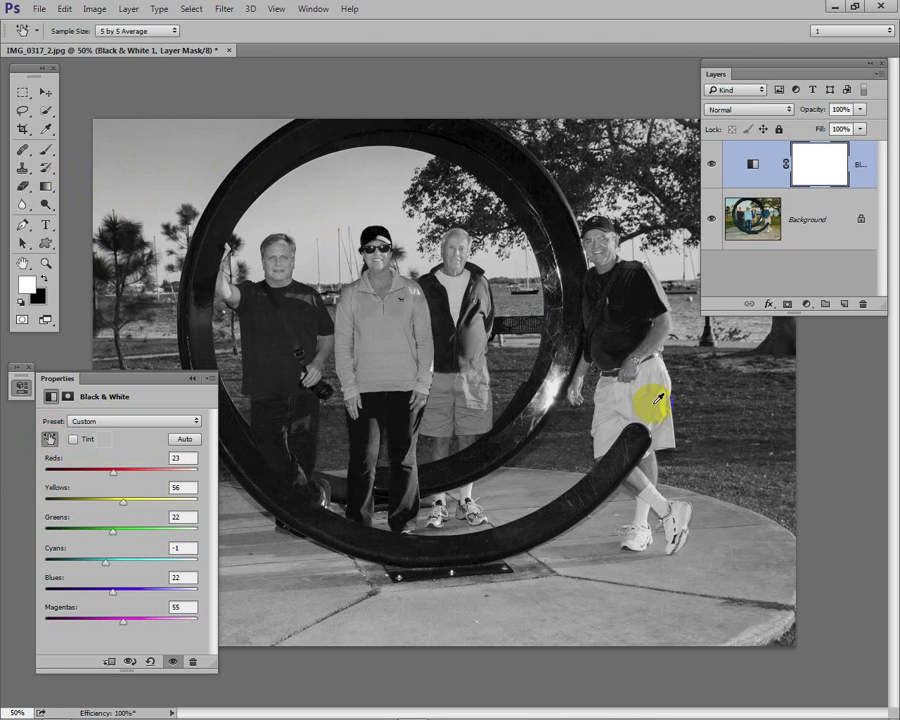
drag(737, 428, 786, 432)
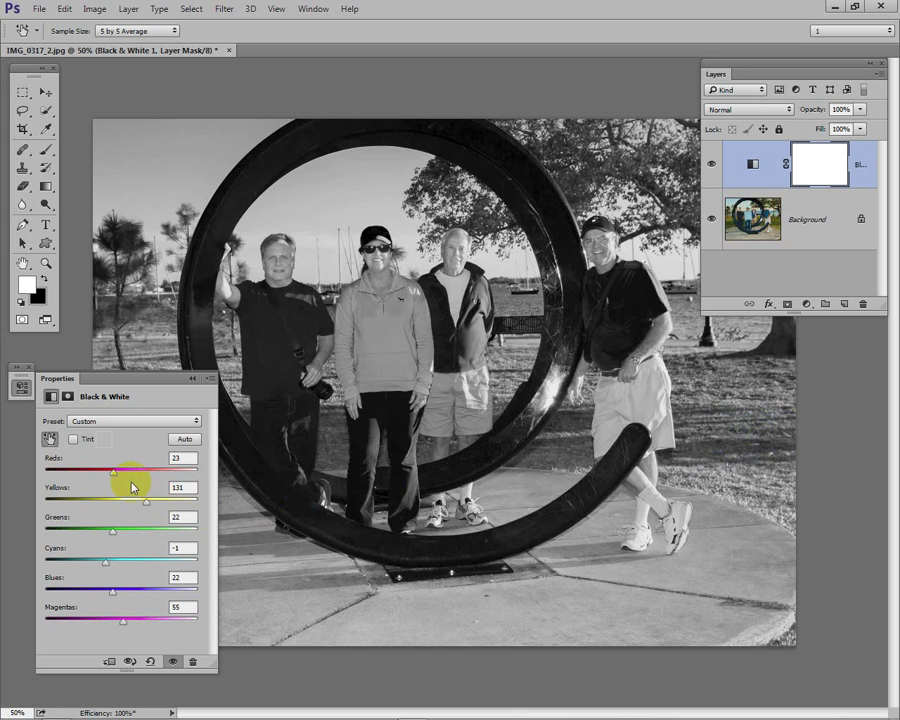
click(49, 438)
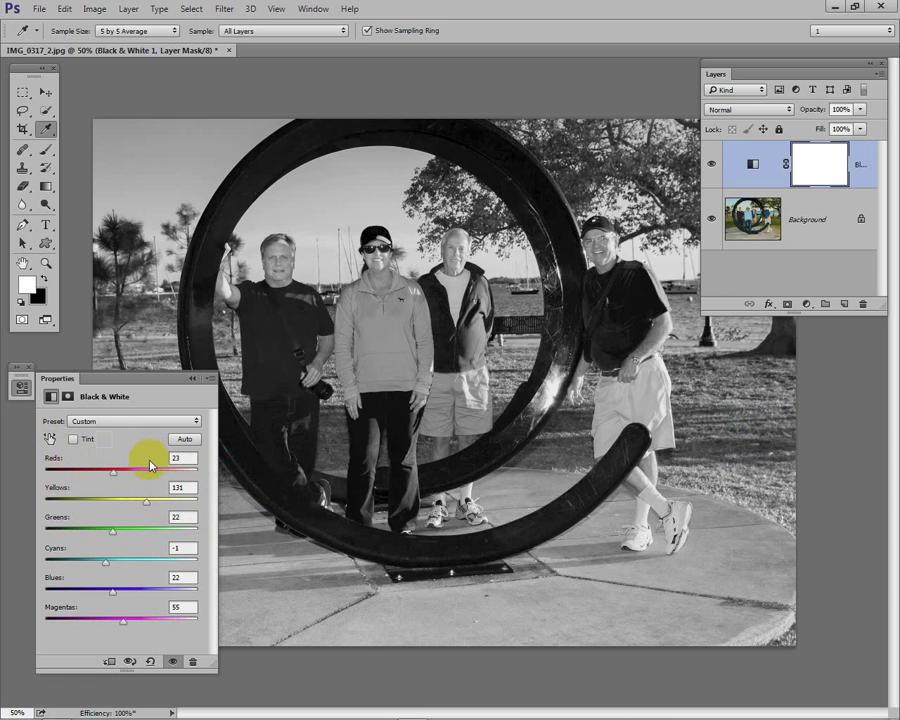
click(49, 438)
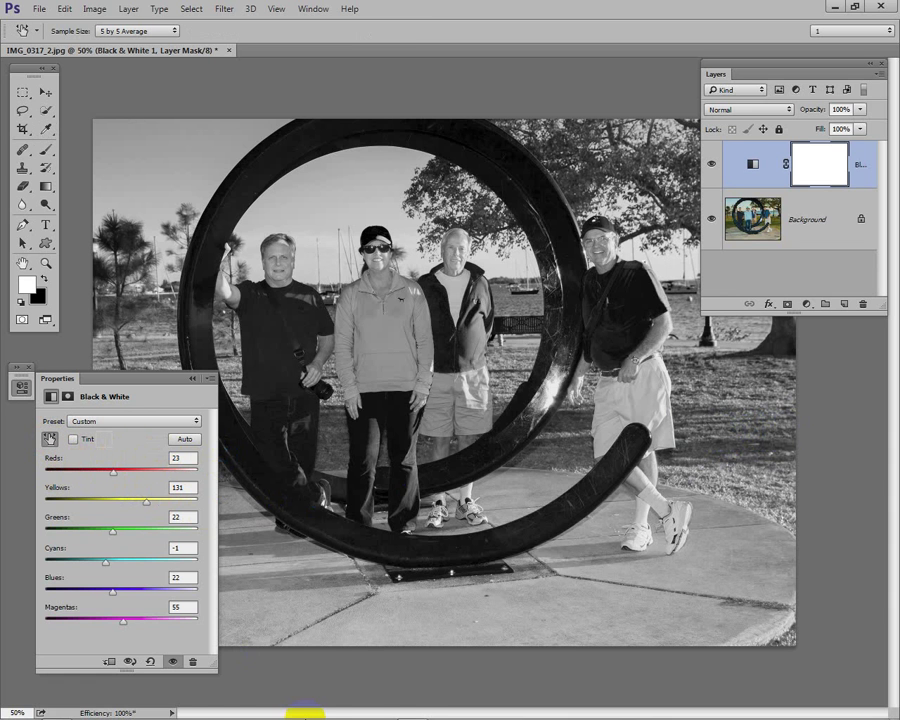
Step: Reset the Black & White adjustment to its default settings and collapse its properties
mouse_move(300, 712)
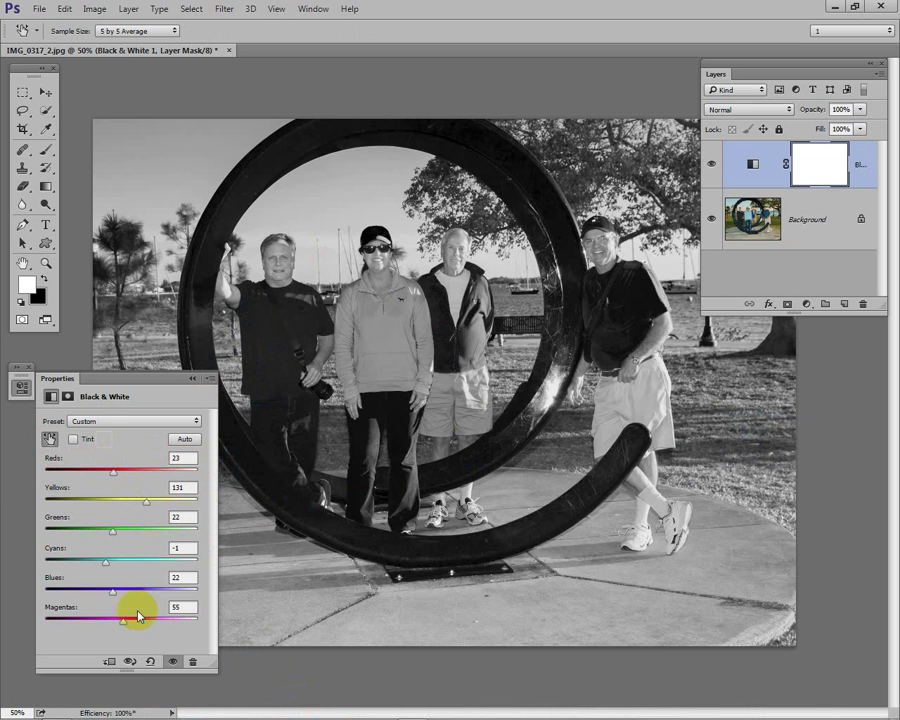
click(150, 662)
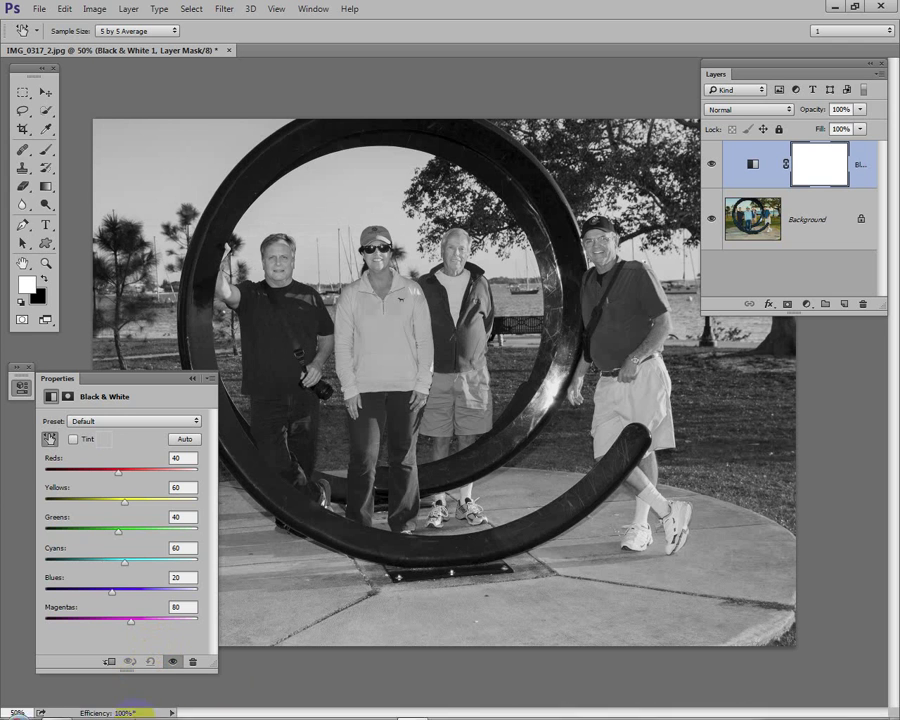
mouse_move(130, 712)
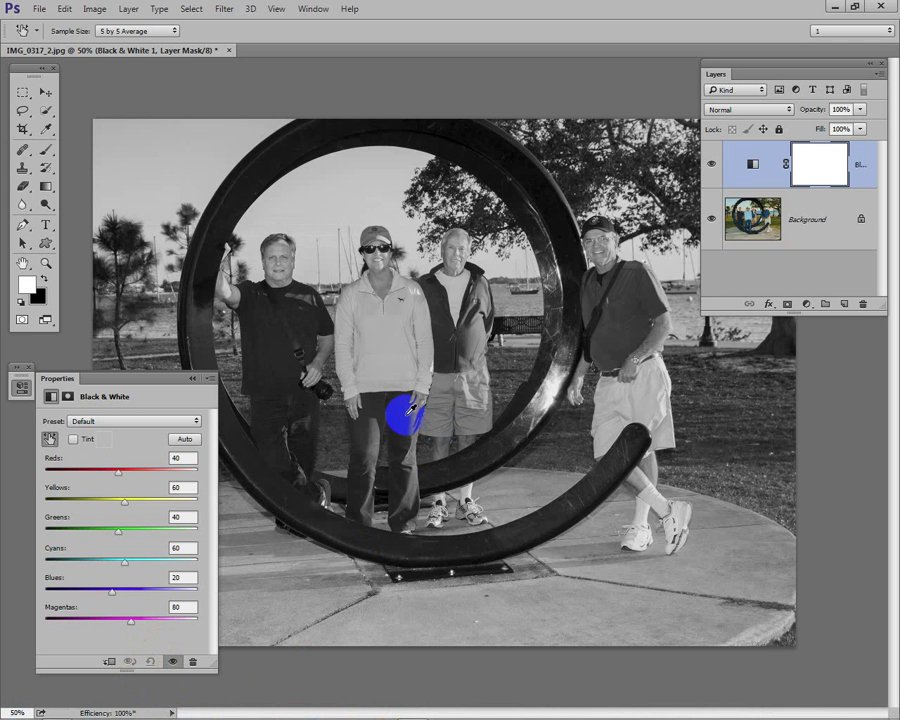
click(194, 378)
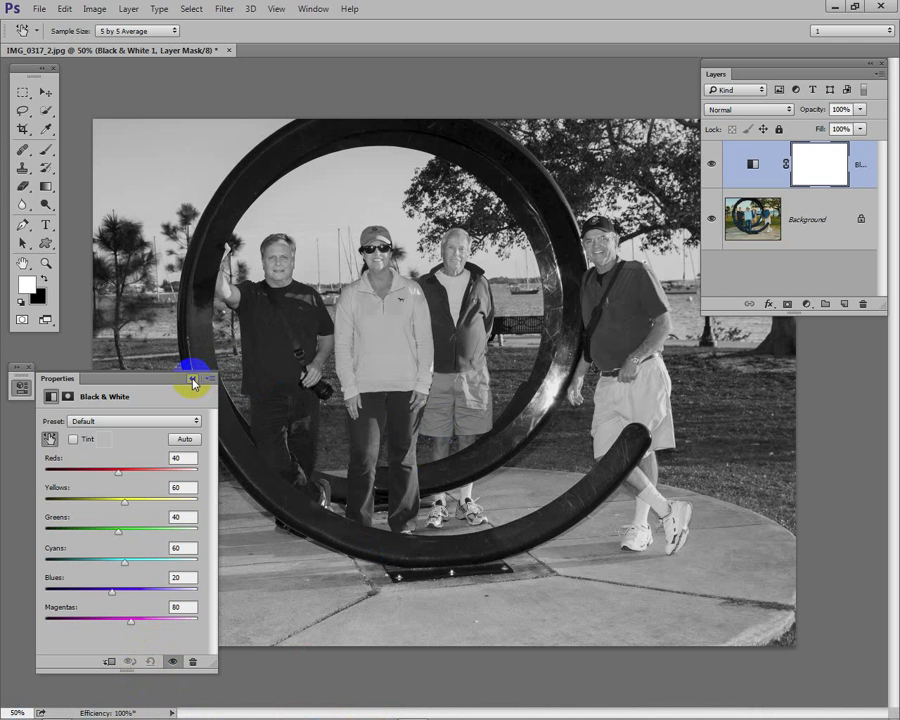
click(196, 376)
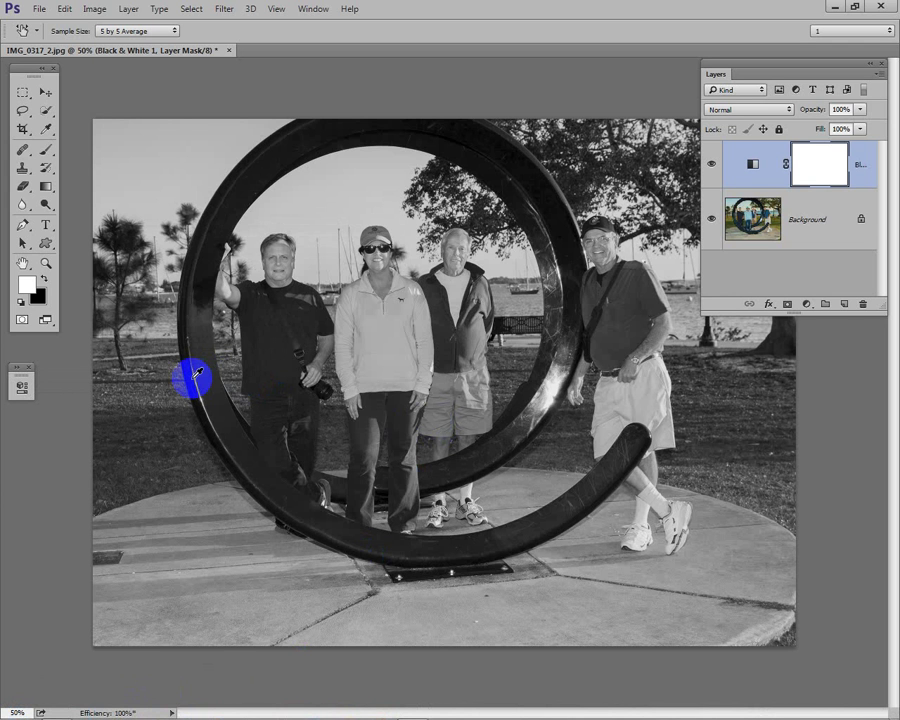
Step: Paint black on the Black & White layer mask over the man on the far left to restore his colour
click(823, 168)
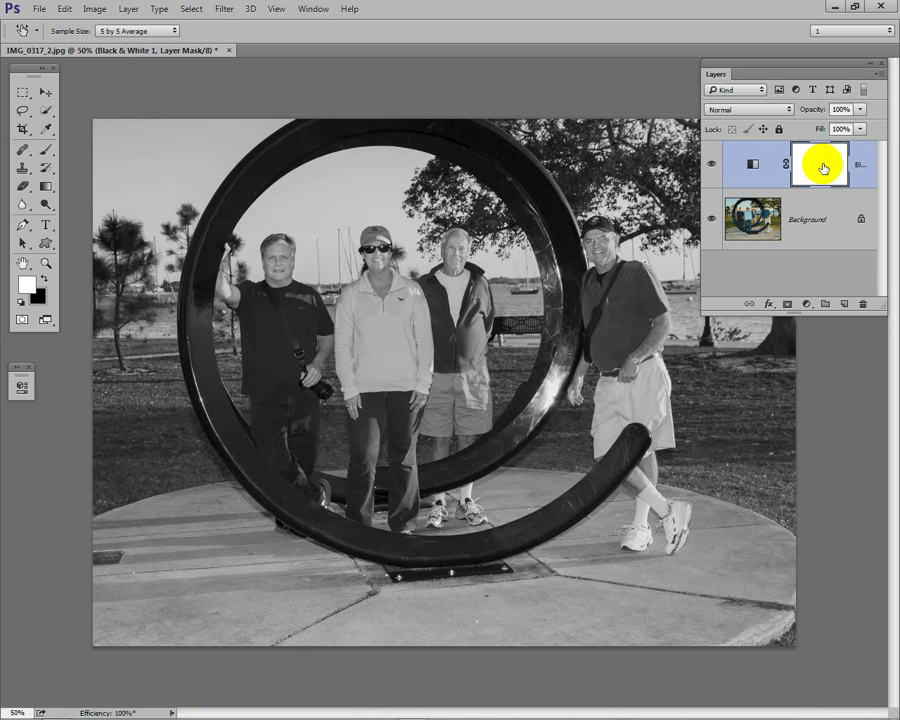
key(b)
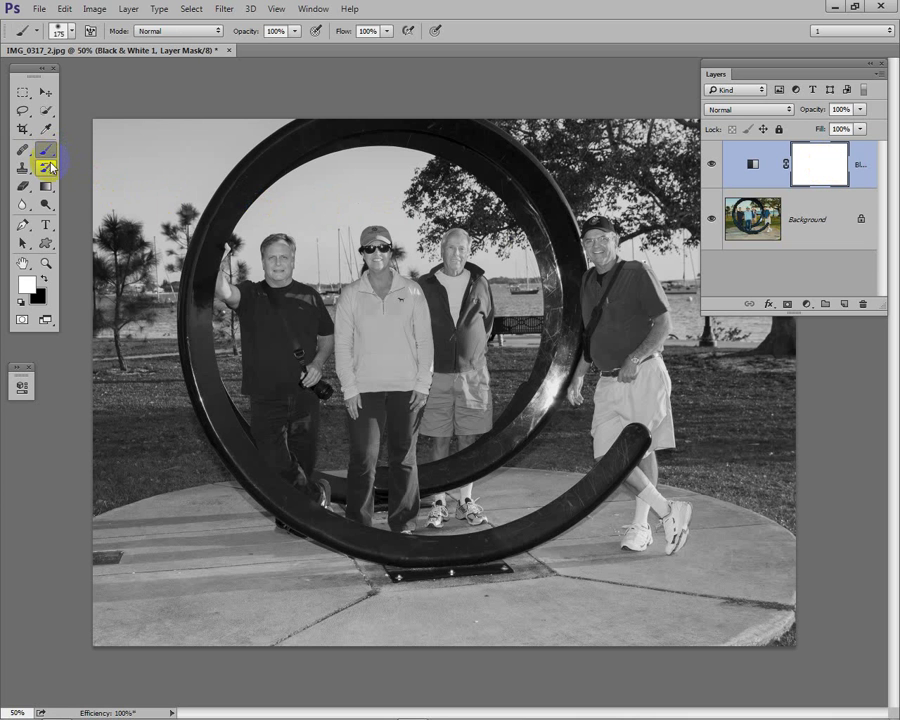
click(44, 279)
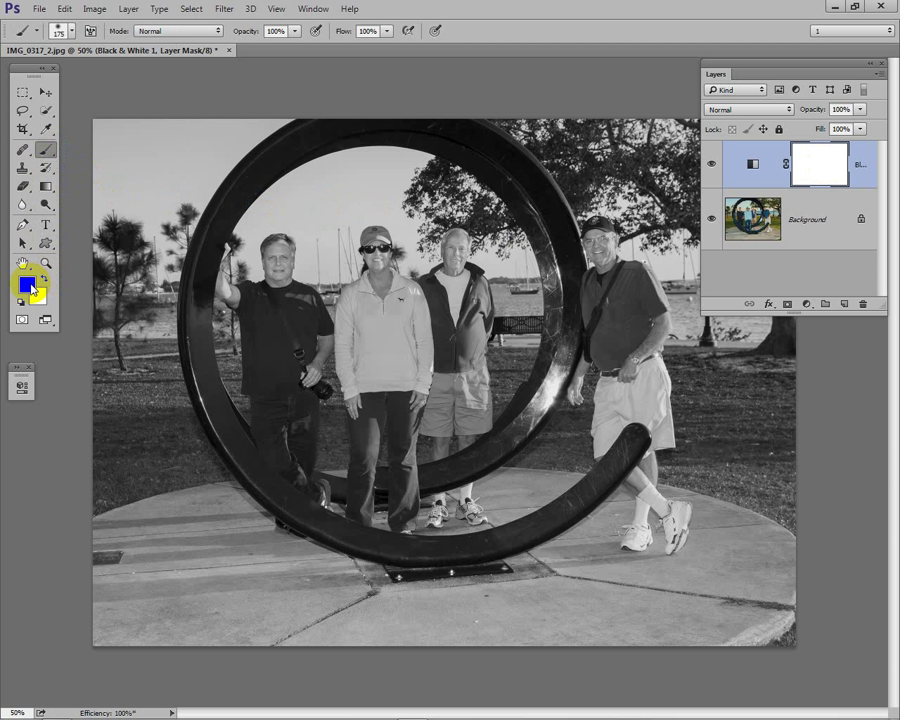
key(d)
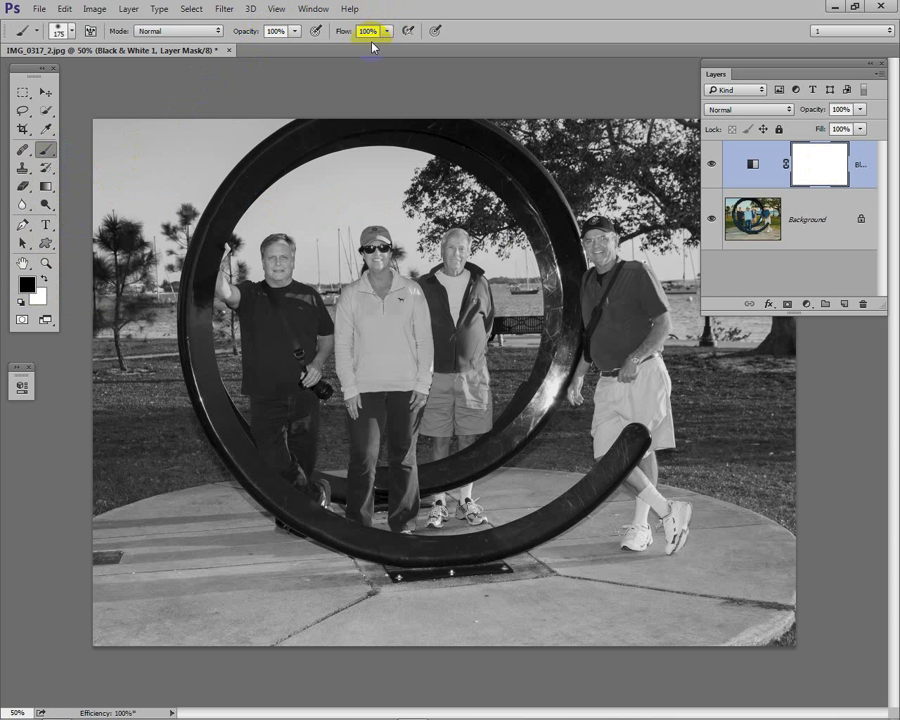
mouse_move(279, 242)
mouse_down()
mouse_move(260, 211)
mouse_move(278, 256)
mouse_up()
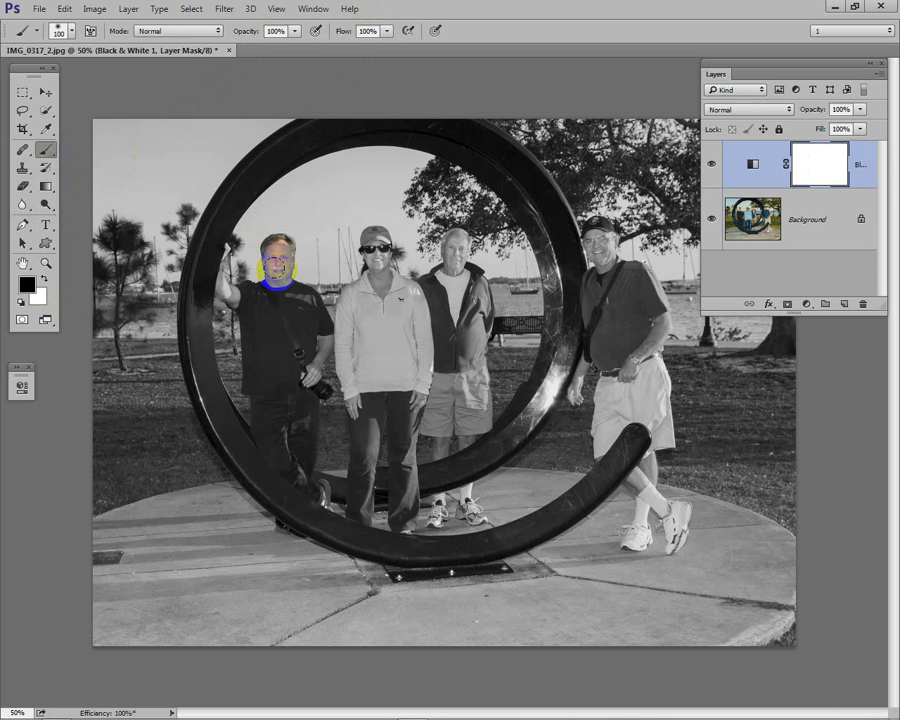
mouse_move(277, 270)
mouse_down()
mouse_move(312, 323)
mouse_move(297, 370)
mouse_move(281, 308)
mouse_move(252, 306)
mouse_move(264, 400)
mouse_move(274, 396)
mouse_move(289, 454)
mouse_move(302, 357)
mouse_move(260, 323)
mouse_move(283, 315)
mouse_move(257, 303)
mouse_move(250, 251)
mouse_move(229, 249)
mouse_move(232, 296)
mouse_move(285, 336)
mouse_move(330, 398)
mouse_up()
key(bracketleft)
key(bracketleft)
key(bracketleft)
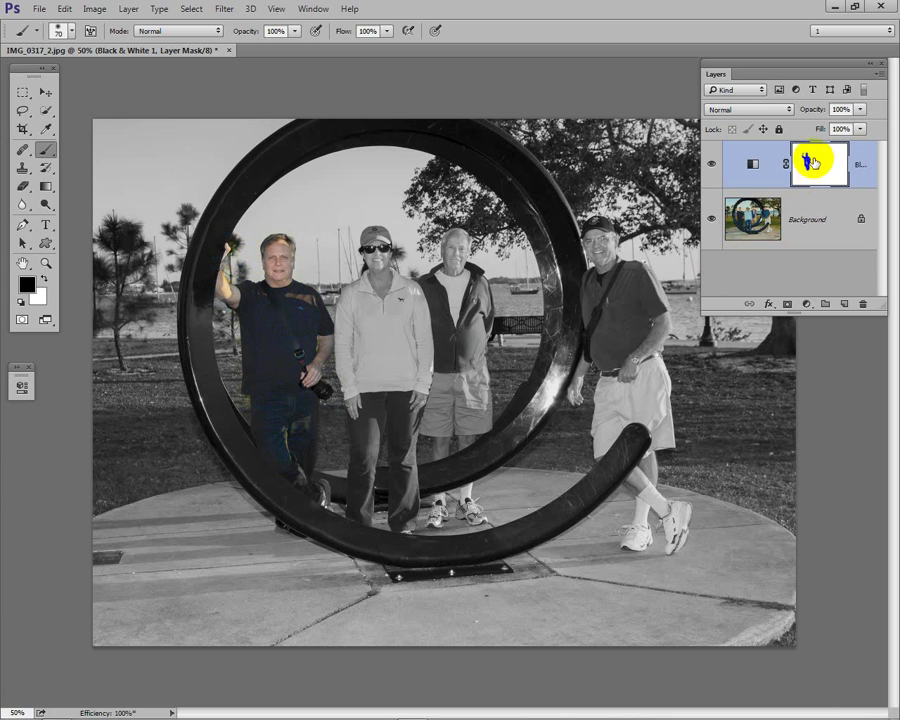
click(809, 170)
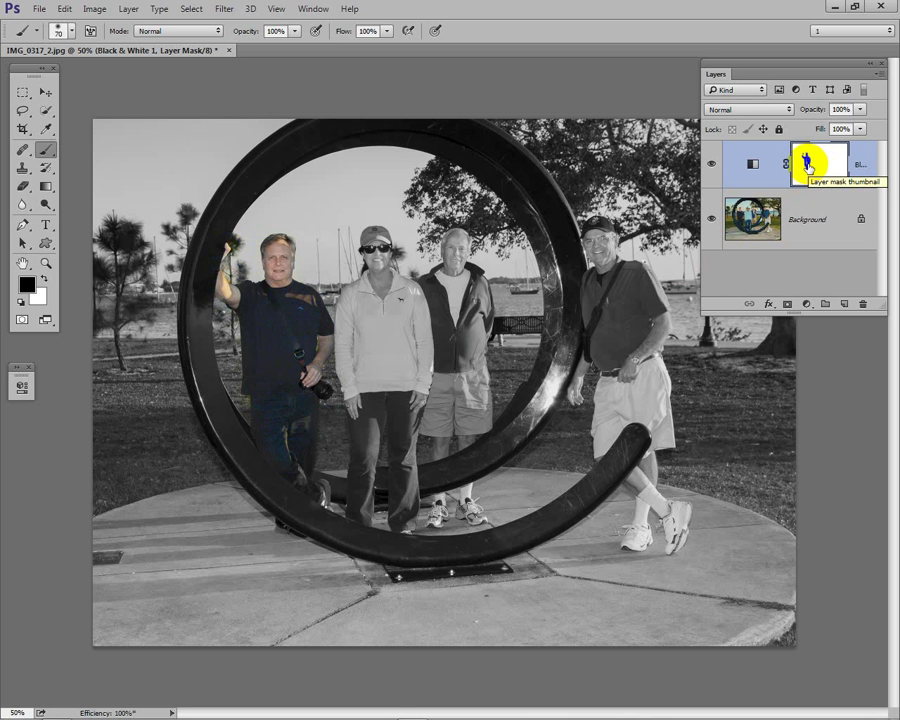
Step: Paint white on the mask with a size 30 brush over the coloured background spill beside the man's shirt and raised arm
mouse_move(300, 356)
mouse_down()
mouse_move(289, 396)
mouse_move(196, 297)
mouse_move(297, 416)
mouse_move(377, 468)
mouse_move(350, 440)
mouse_up()
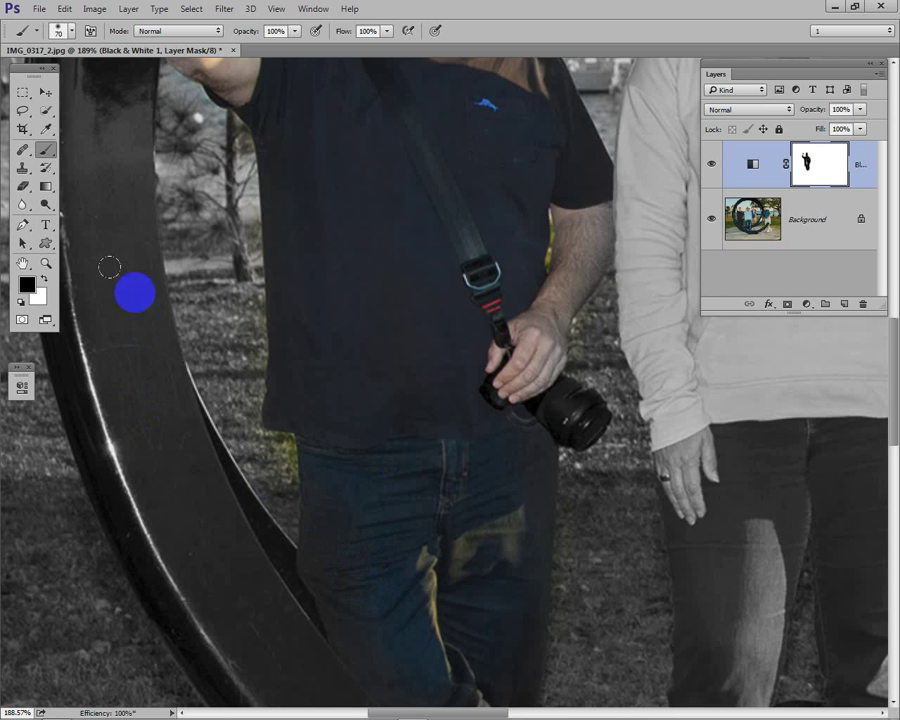
click(45, 282)
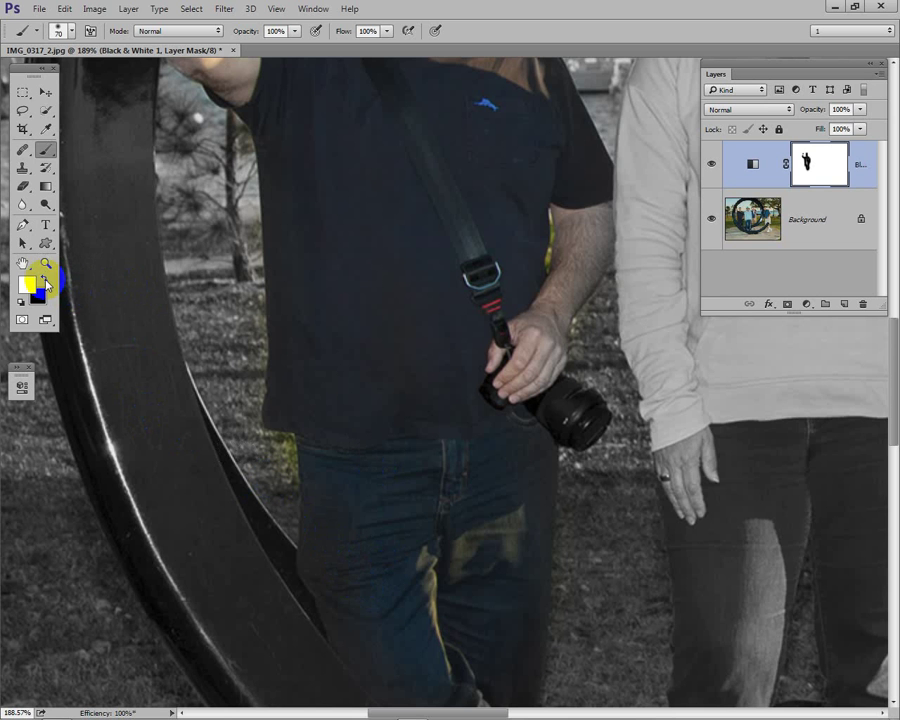
key(bracketleft)
key(bracketleft)
key(bracketleft)
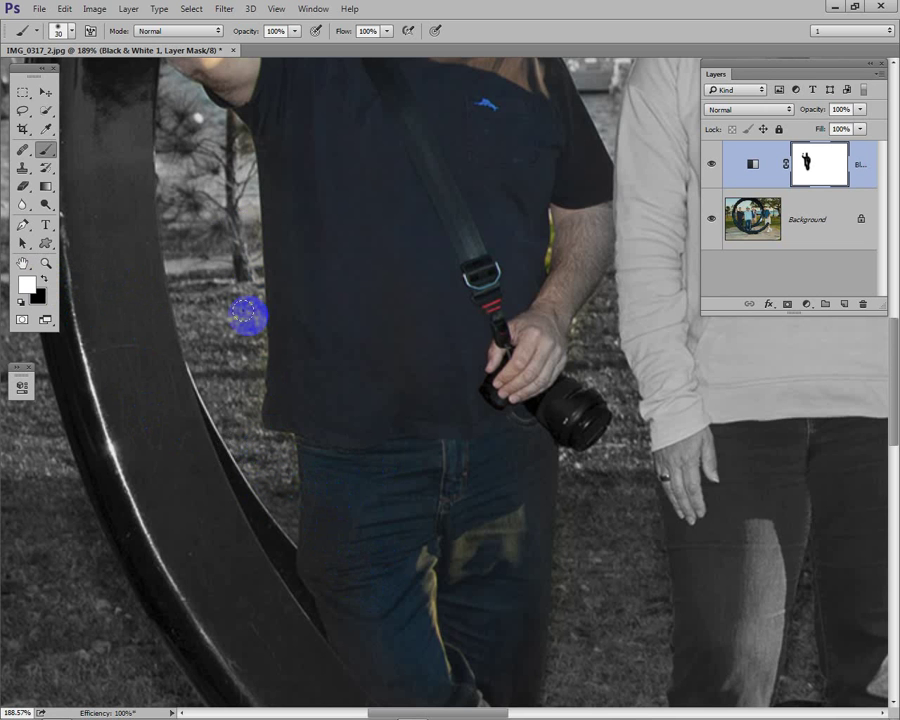
key(space)
mouse_move(611, 356)
mouse_down()
mouse_move(581, 442)
mouse_move(572, 562)
mouse_move(532, 491)
mouse_up()
mouse_move(255, 141)
mouse_down()
mouse_move(243, 146)
mouse_move(253, 188)
mouse_move(219, 228)
mouse_up()
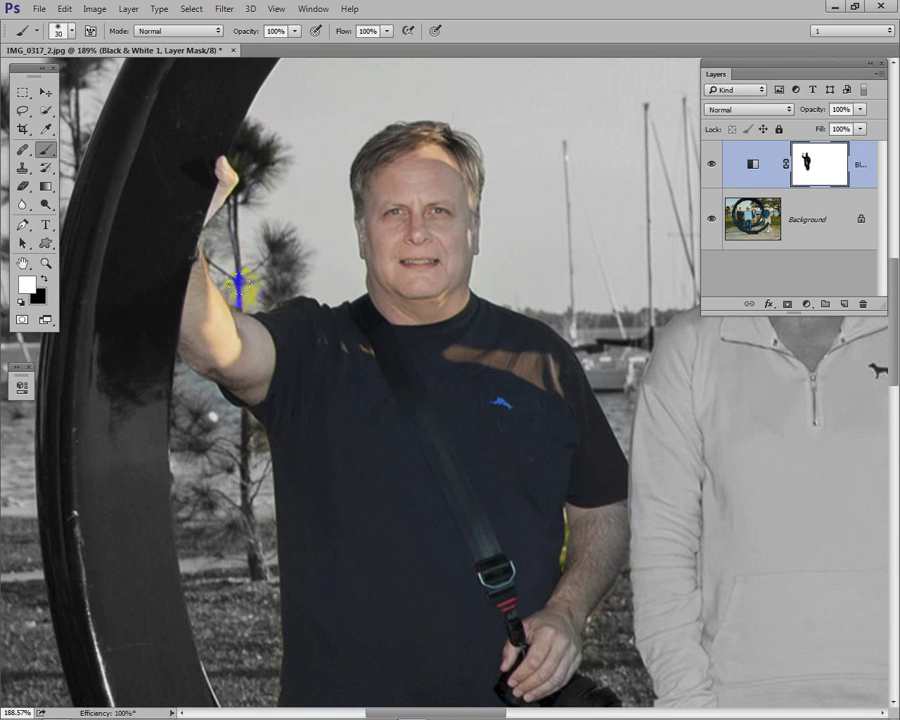
drag(301, 316, 257, 130)
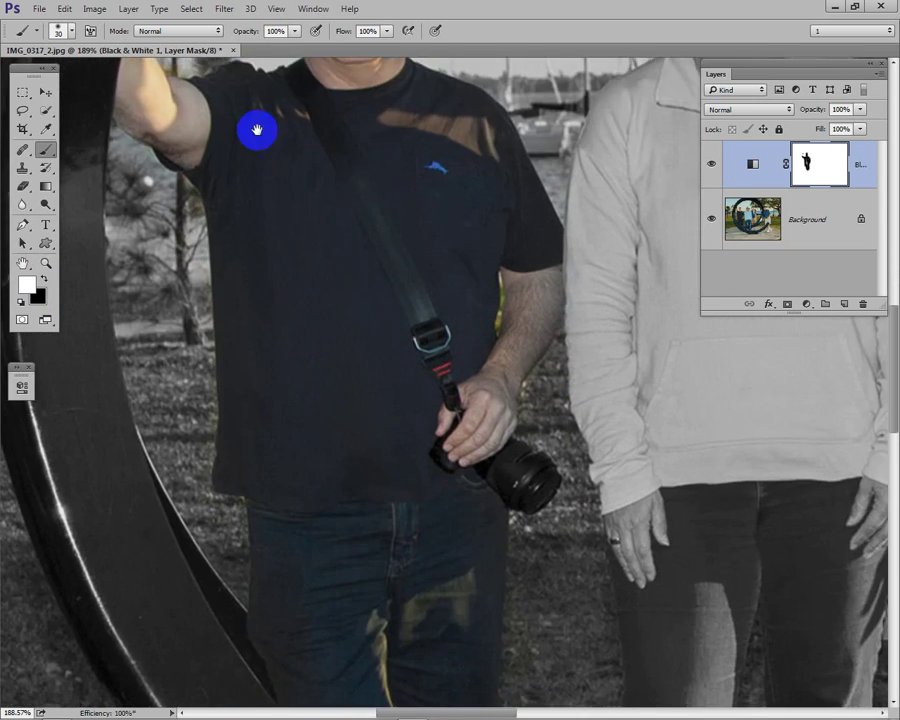
Step: Paint white on the mask with a size 6 brush over the coloured grass gap between the man's shirt and lower arm
mouse_move(464, 412)
mouse_down()
mouse_move(408, 209)
mouse_move(378, 607)
mouse_up()
key([)
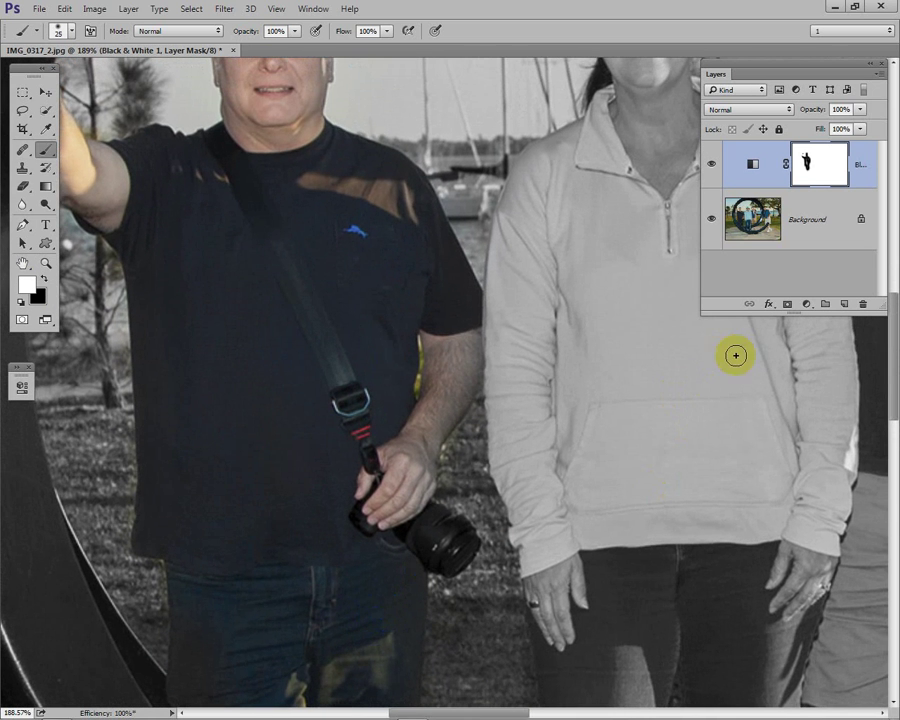
key([)
key([)
key([)
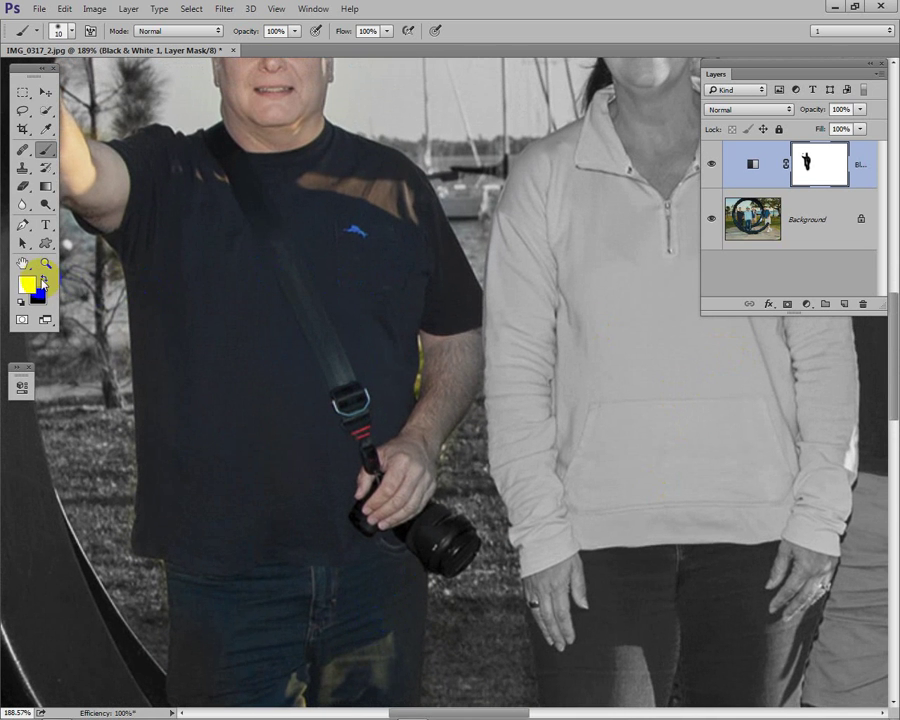
click(45, 281)
key([)
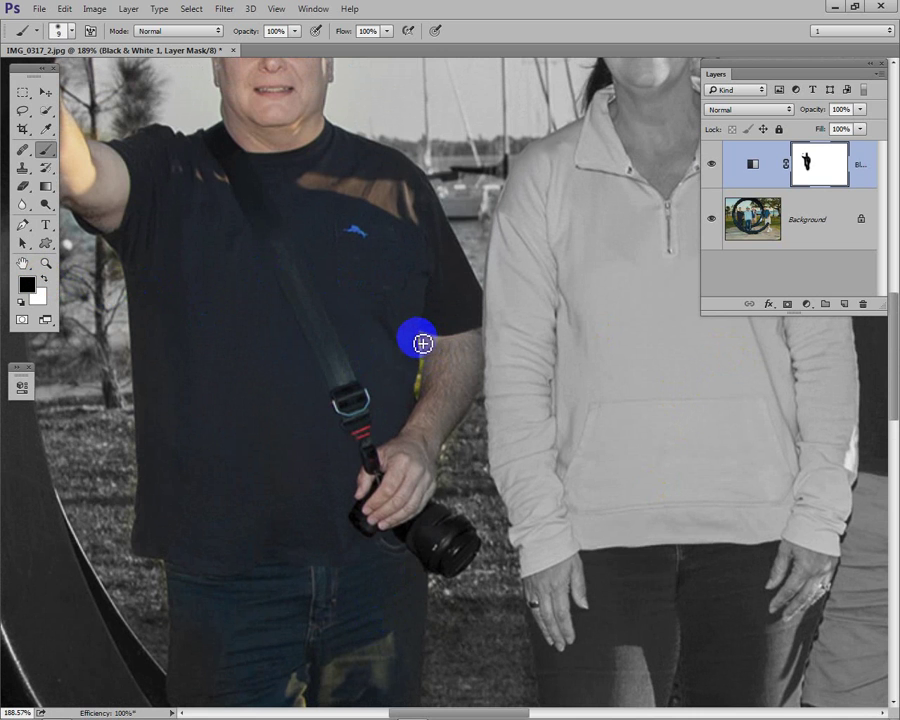
mouse_move(425, 344)
mouse_down()
mouse_move(423, 402)
mouse_move(427, 347)
mouse_move(423, 403)
mouse_move(391, 505)
mouse_move(370, 534)
mouse_move(406, 567)
mouse_move(394, 547)
mouse_move(469, 162)
mouse_move(455, 428)
mouse_up()
key(bracketleft)
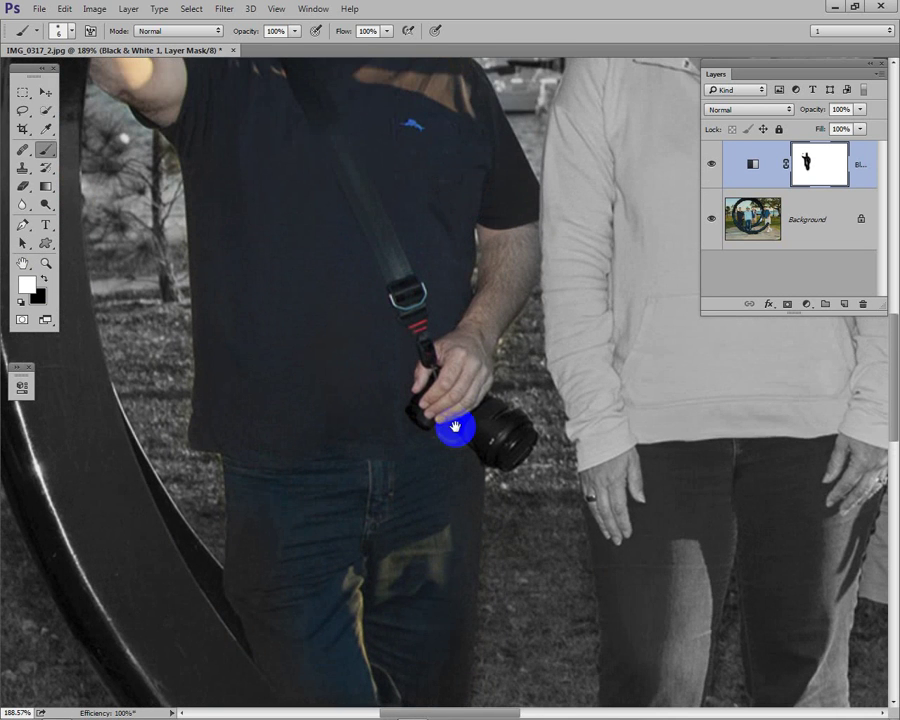
Step: Display the layer mask alone, fill its gray gaps inside the man's shape with a size 45 black brush, and return to the image
alt+click(814, 170)
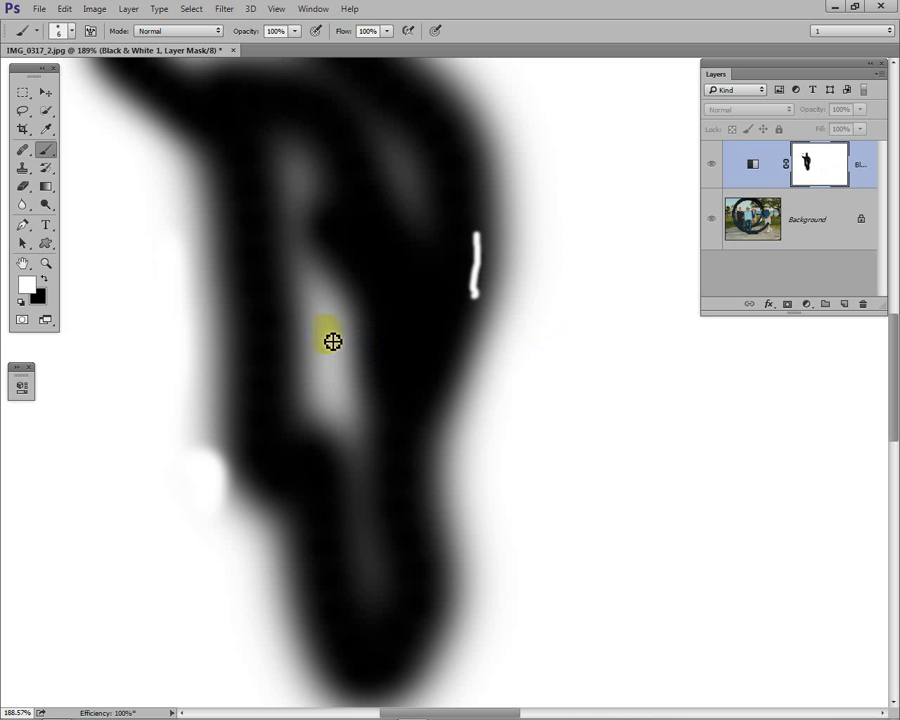
click(44, 277)
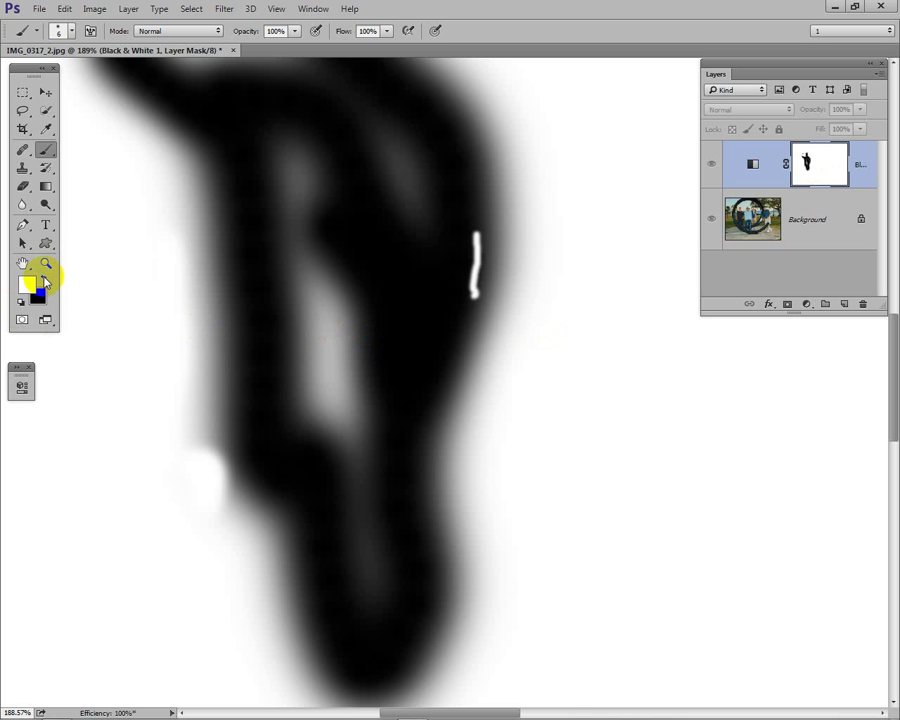
key(bracketright)
key(bracketright)
key(bracketright)
key(bracketright)
key(bracketright)
key(bracketright)
key(bracketright)
key(bracketright)
key(bracketright)
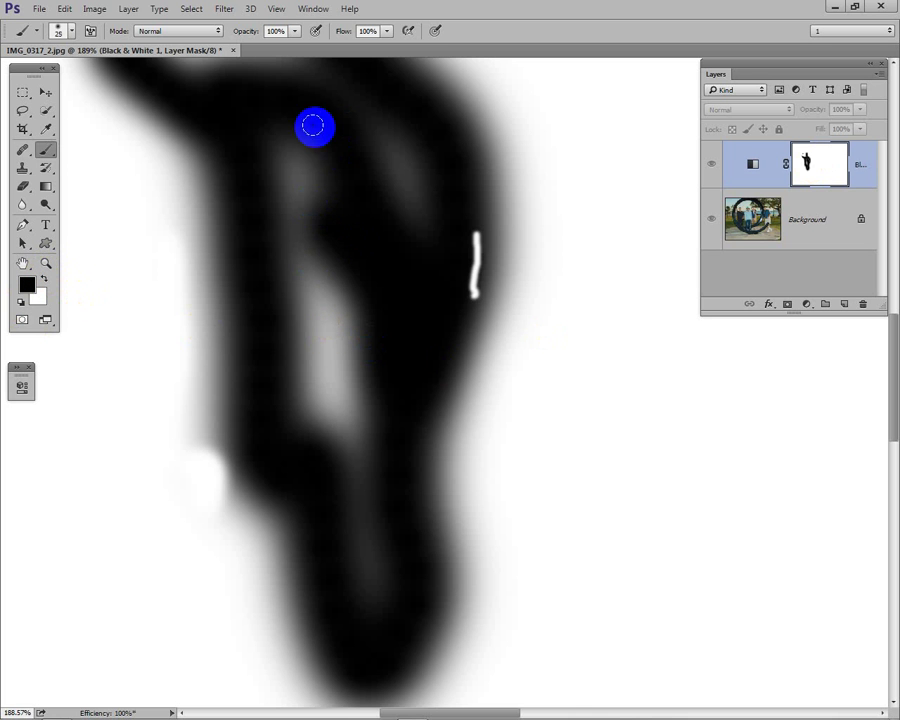
key(bracketright)
key(bracketright)
mouse_move(282, 148)
mouse_down()
mouse_move(305, 249)
mouse_move(295, 139)
mouse_move(280, 189)
mouse_move(277, 259)
mouse_move(334, 319)
mouse_move(306, 397)
mouse_move(324, 410)
mouse_move(340, 488)
mouse_move(377, 326)
mouse_move(424, 637)
mouse_up()
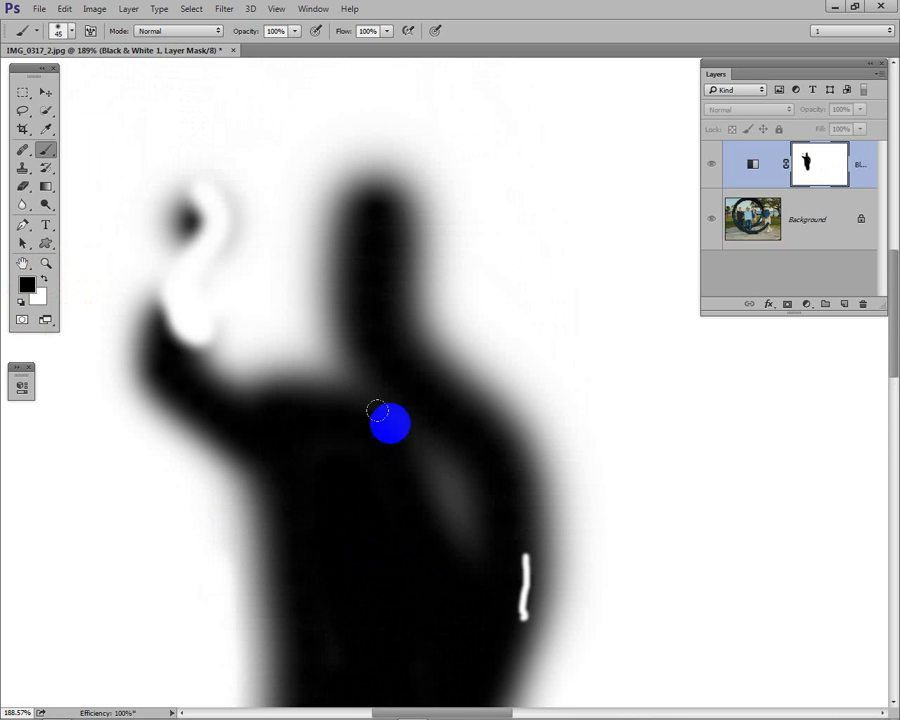
mouse_move(378, 409)
mouse_down()
mouse_move(445, 510)
mouse_move(446, 490)
mouse_move(454, 532)
mouse_move(445, 540)
mouse_up()
click(752, 164)
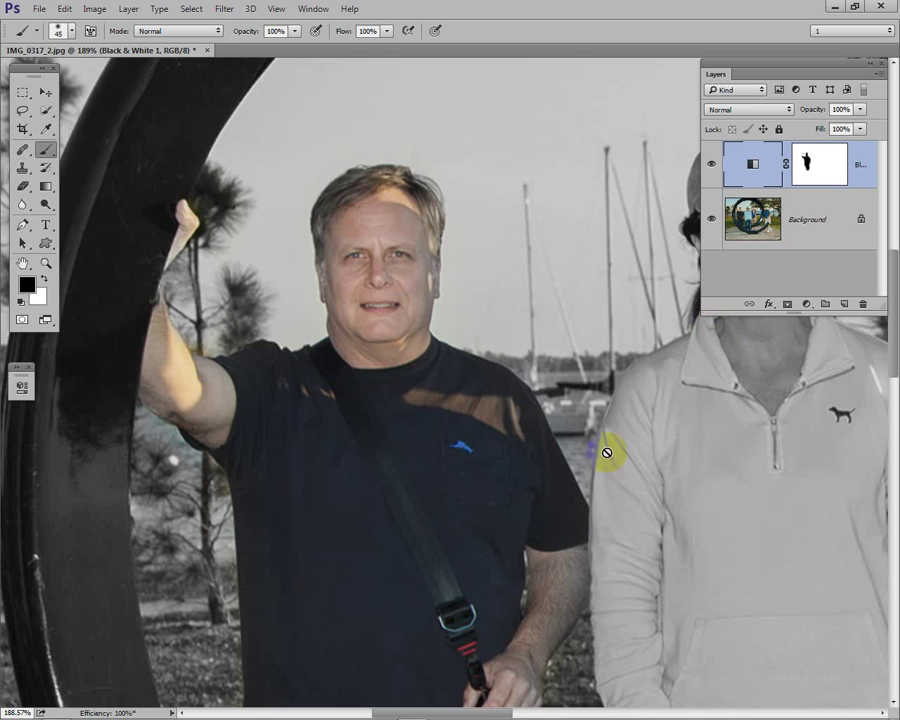
Step: Select the woman's head and sweater with Quick Selection, subtracting the background spill beside her shoulder and hair
drag(495, 514, 464, 424)
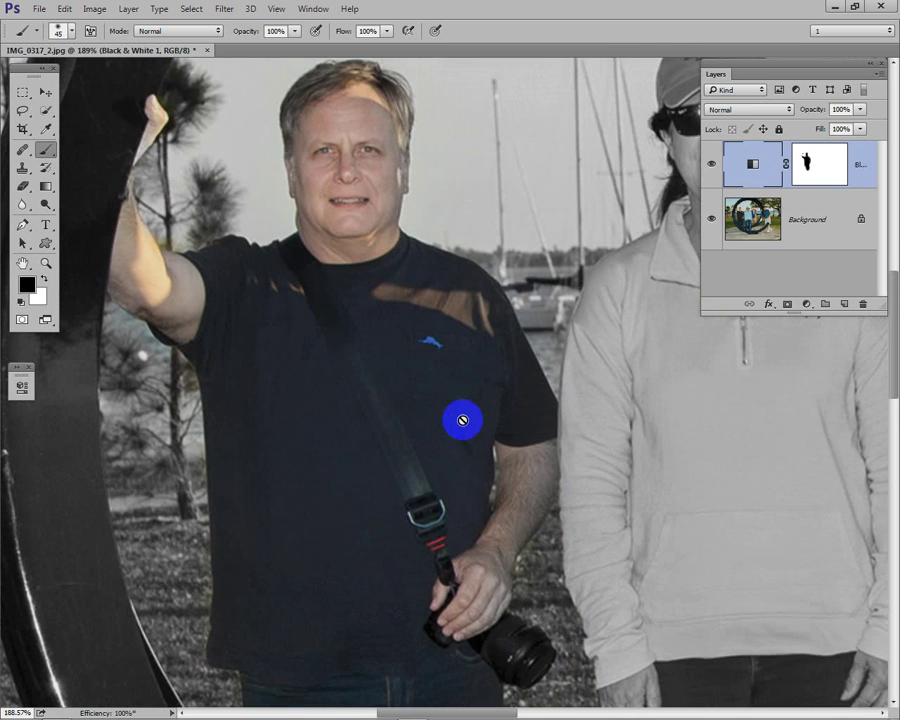
key(ctrl+0)
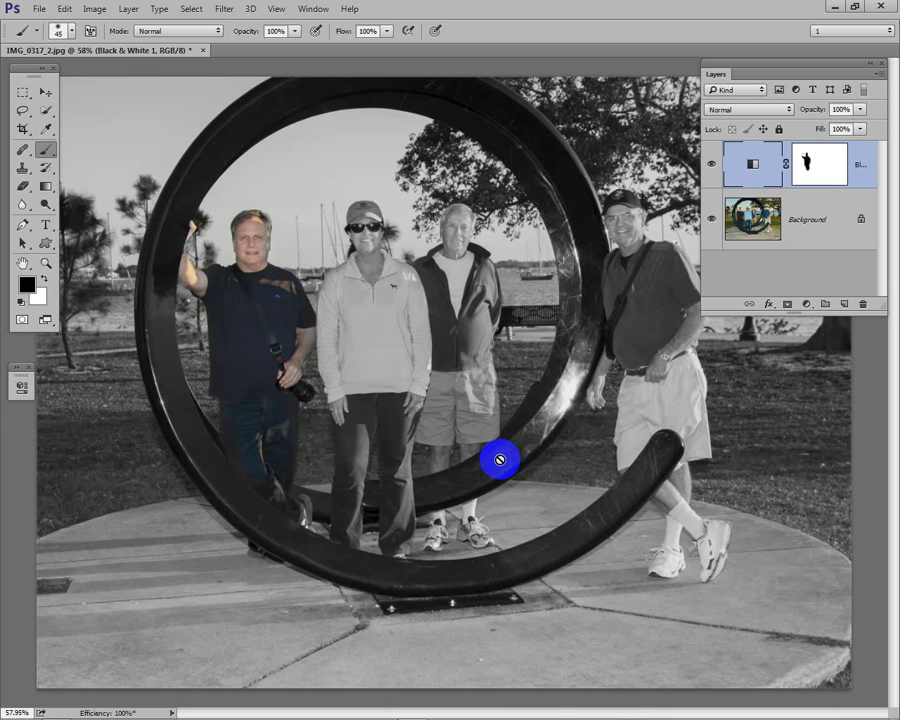
mouse_move(500, 460)
mouse_down()
mouse_move(483, 380)
mouse_move(460, 353)
mouse_move(438, 358)
mouse_up()
click(45, 111)
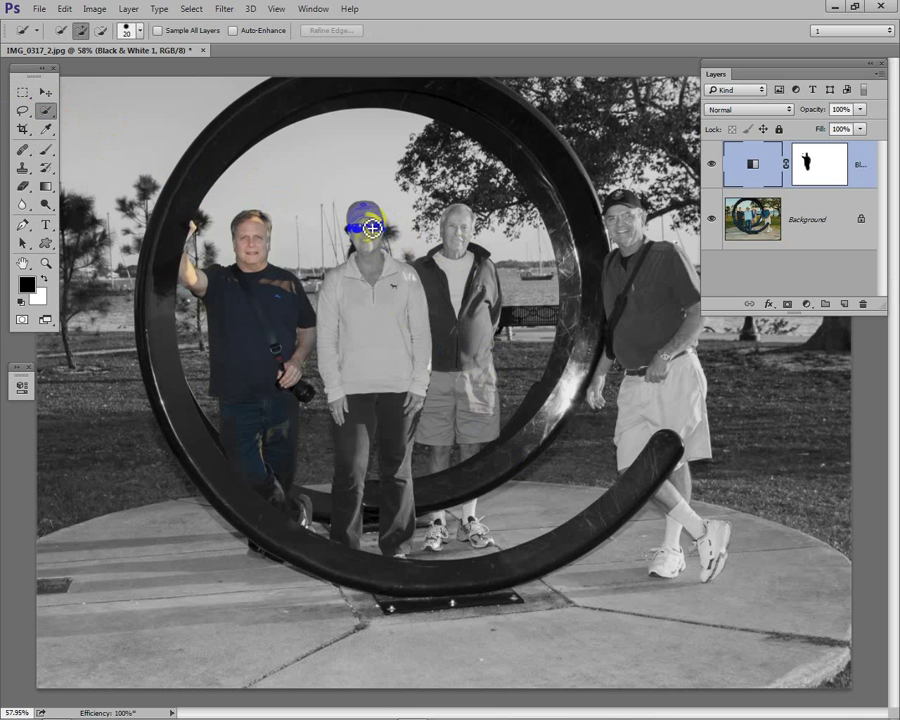
mouse_move(370, 221)
mouse_down()
mouse_move(380, 292)
mouse_move(402, 308)
mouse_move(394, 356)
mouse_up()
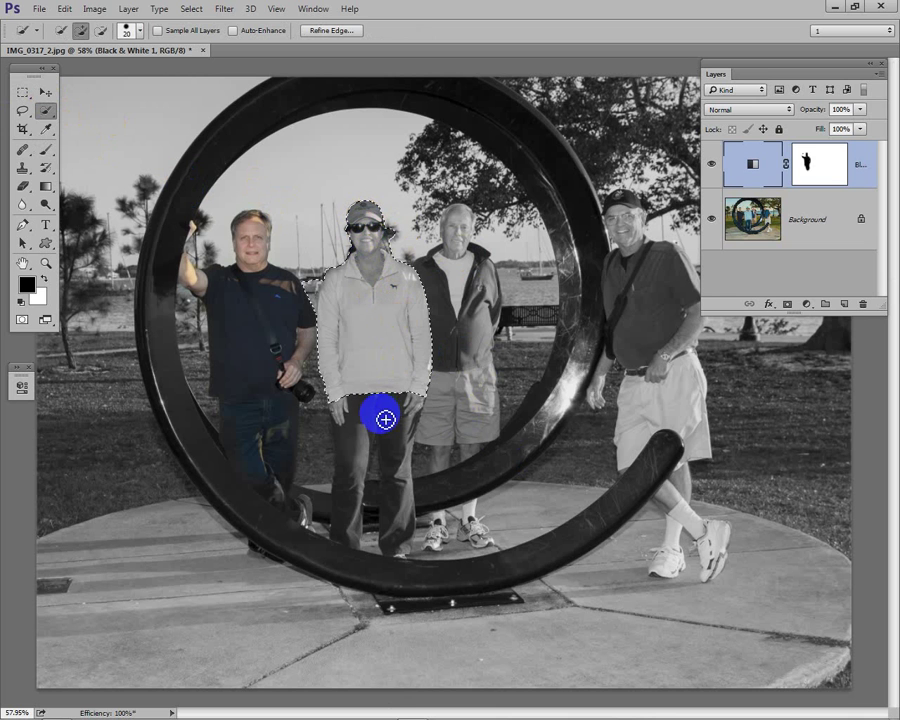
click(315, 311)
key(alt)
drag(325, 281, 316, 288)
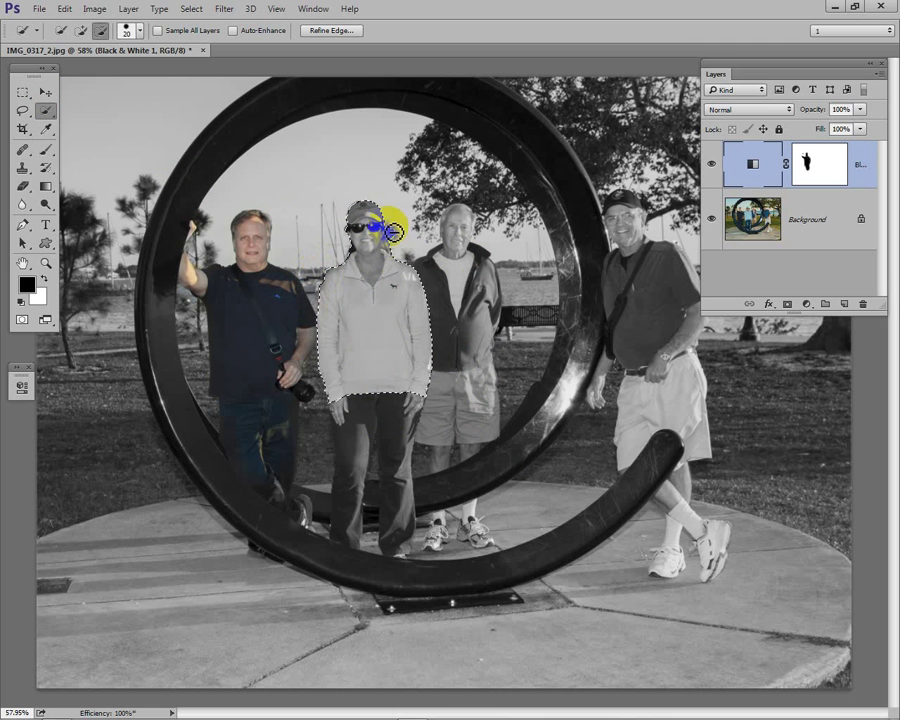
drag(394, 232, 395, 250)
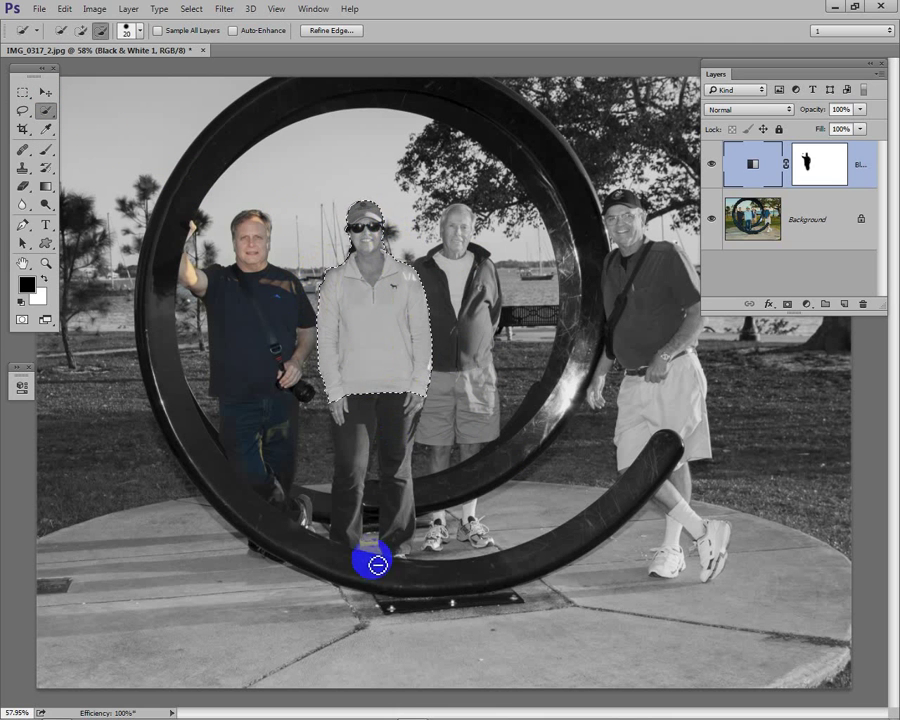
Step: Add the woman's legs and feet to the selection, excluding the gap between her legs and the neighbouring man's shoe
mouse_move(316, 287)
mouse_down()
mouse_move(401, 478)
mouse_move(415, 454)
mouse_move(411, 407)
mouse_up()
mouse_move(340, 425)
mouse_down()
mouse_move(348, 440)
mouse_move(342, 410)
mouse_move(404, 418)
mouse_move(392, 490)
mouse_move(398, 532)
mouse_move(360, 432)
mouse_move(362, 537)
mouse_up()
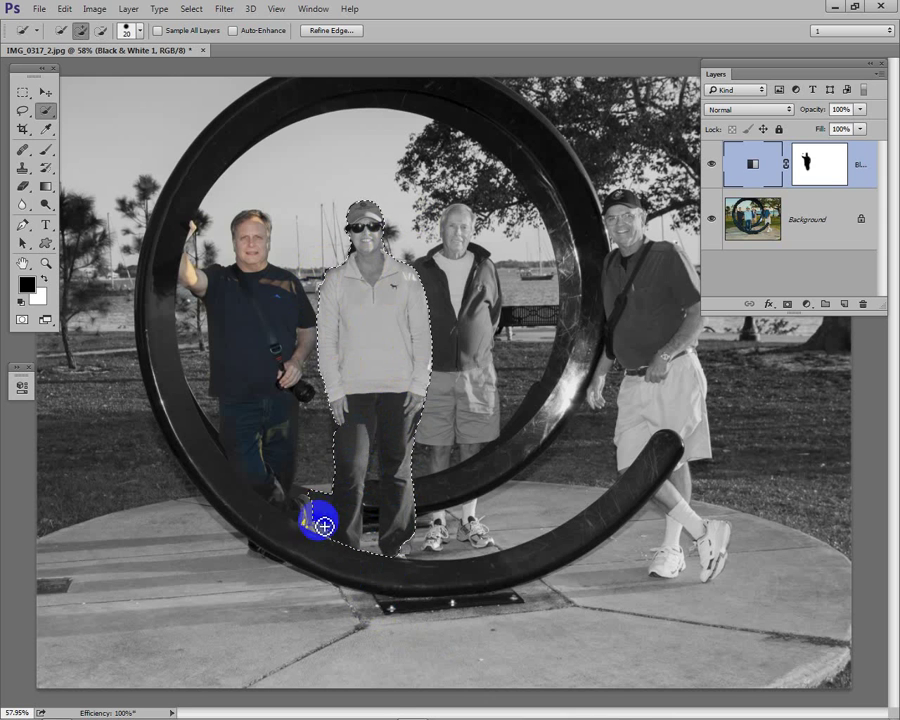
key(alt)
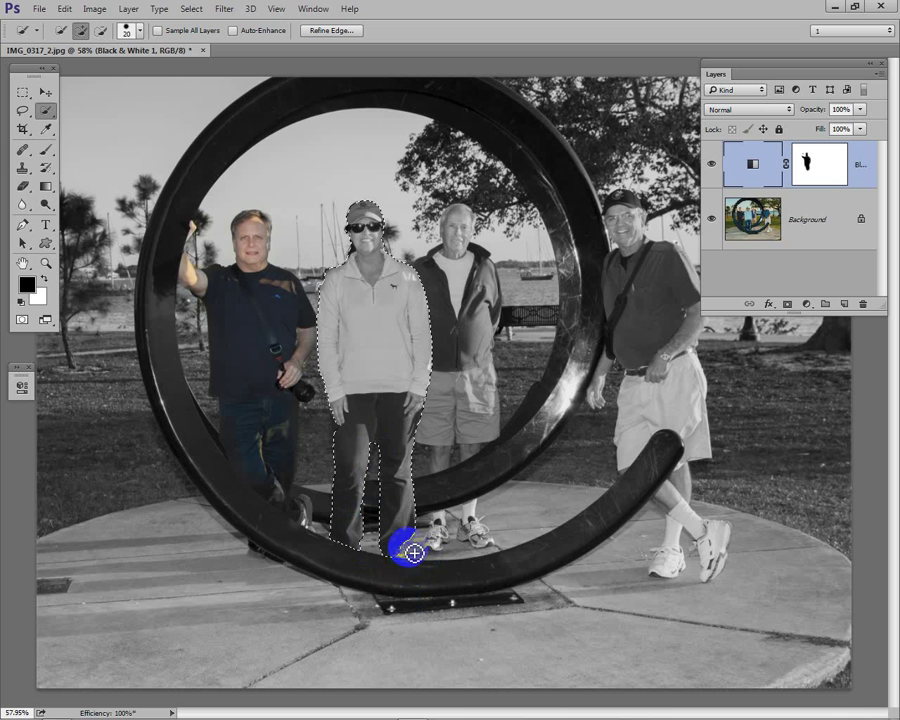
drag(406, 564, 408, 582)
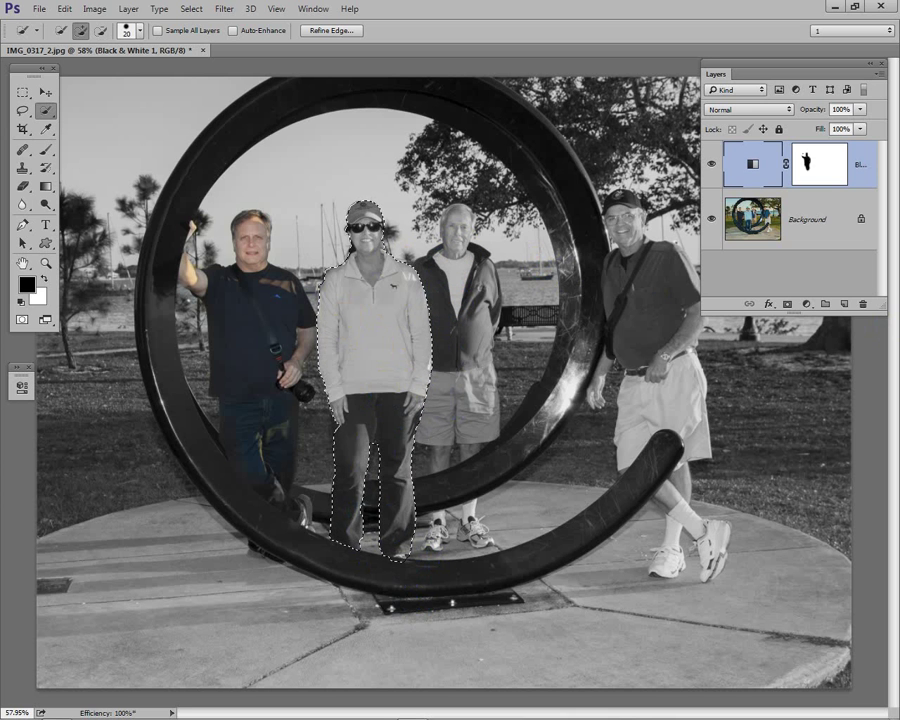
Step: Add the man in the dark jacket and the man on the far right to the Quick Selection
click(383, 702)
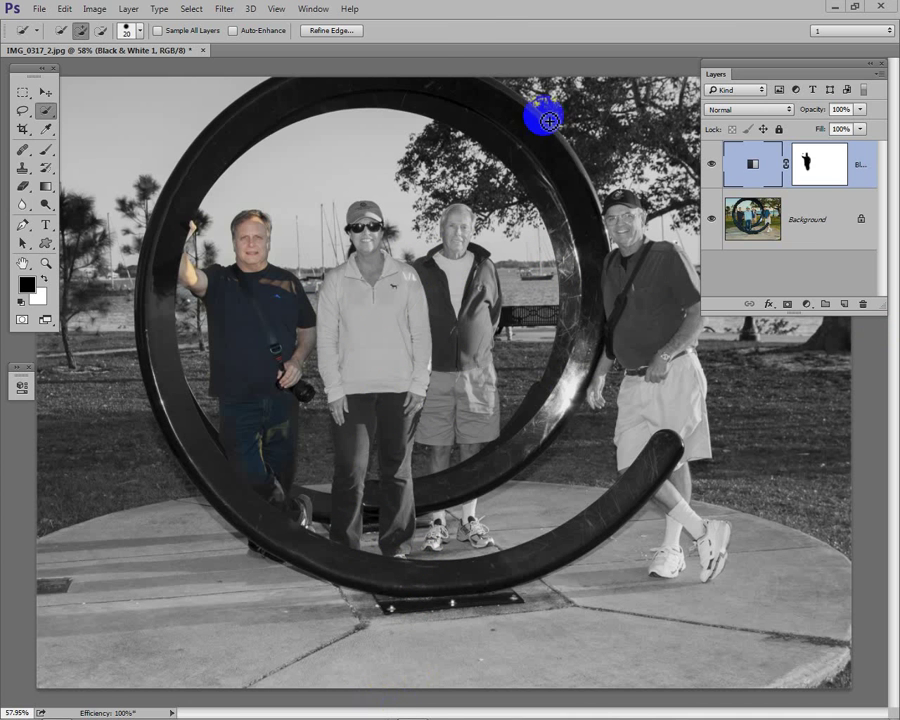
key(ctrl+z)
click(474, 240)
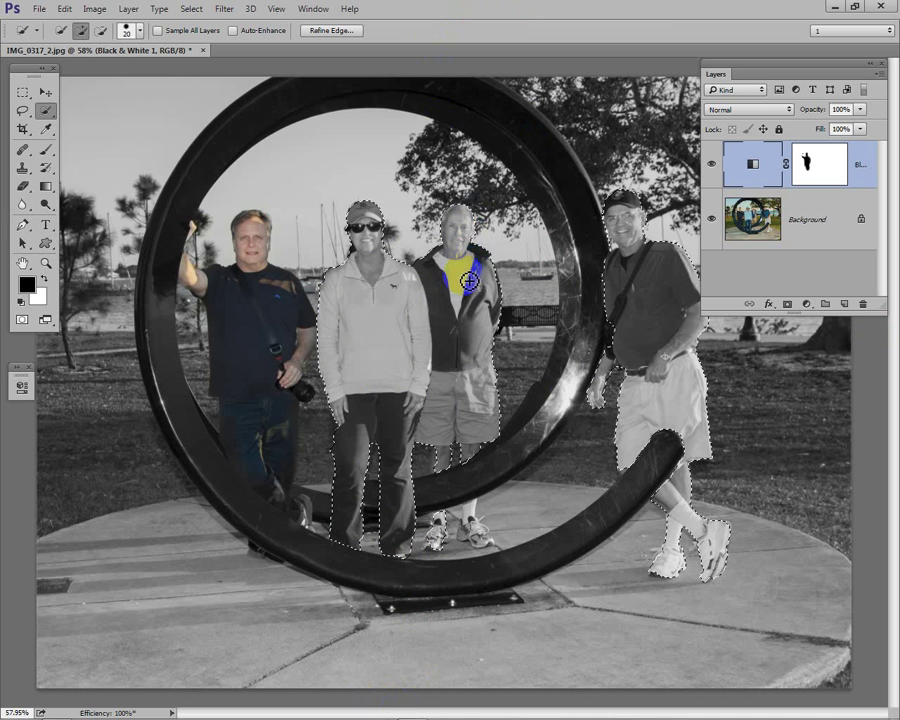
click(462, 311)
click(679, 288)
drag(679, 288, 642, 344)
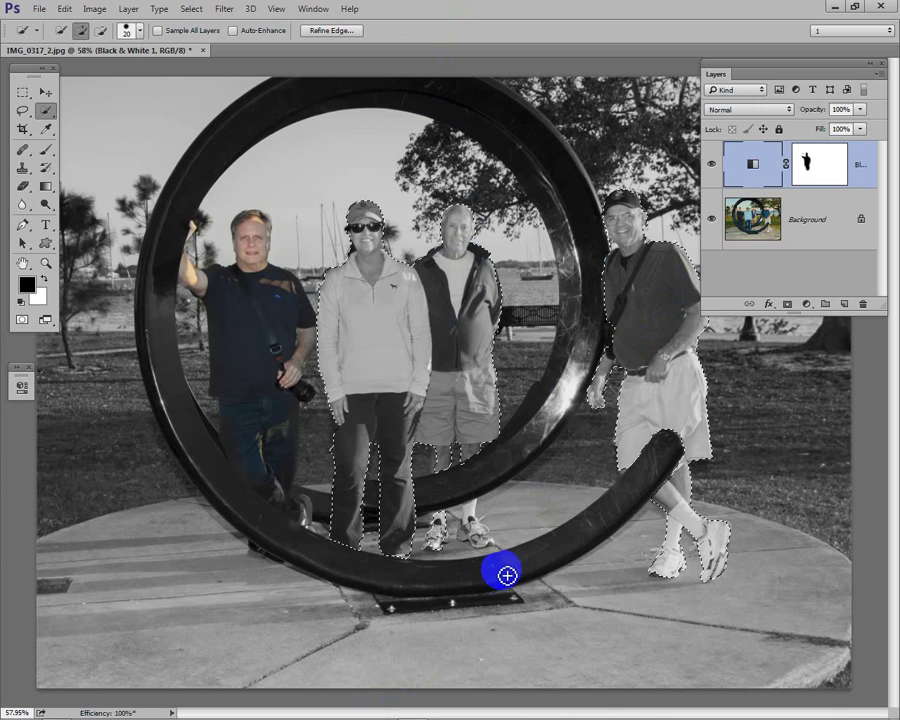
Step: Add the jacketed man's sock and shoe farther from the woman to the selection with a Lasso outline
key(z)
drag(410, 491, 562, 590)
key(w)
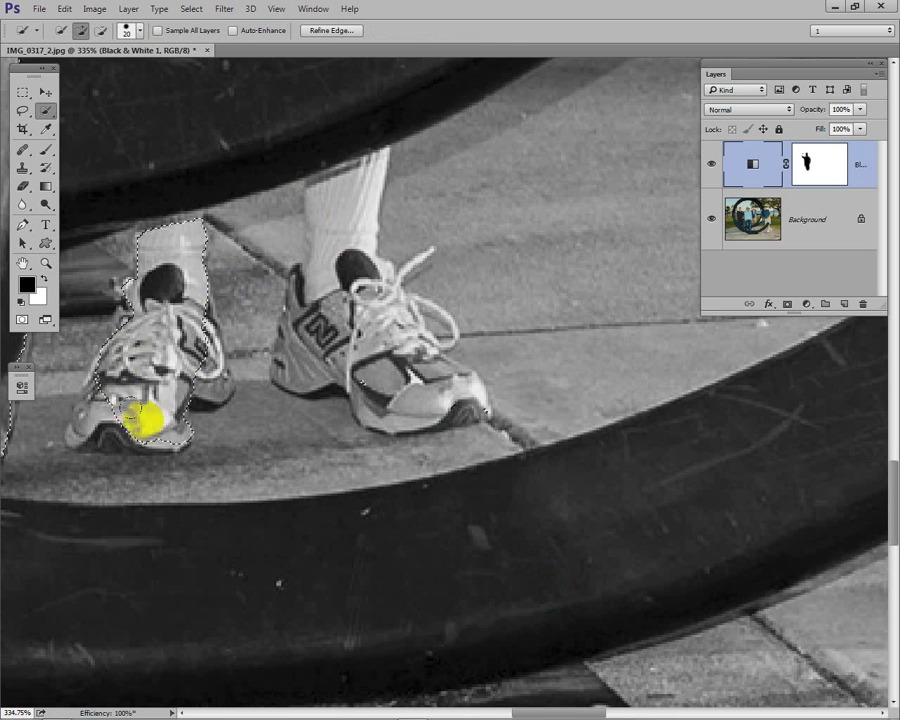
click(205, 364)
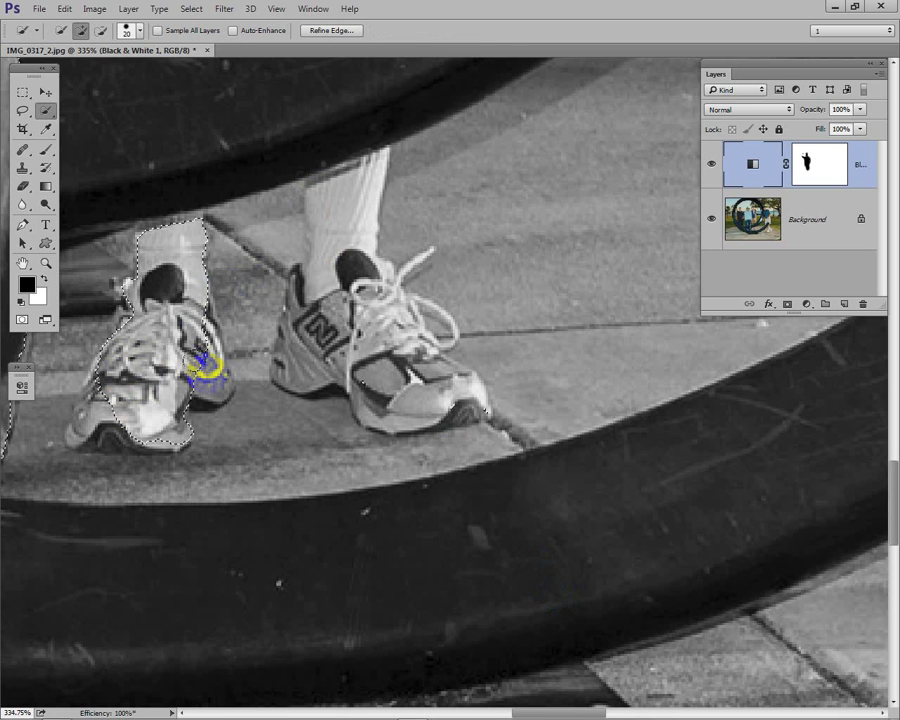
drag(205, 368, 163, 268)
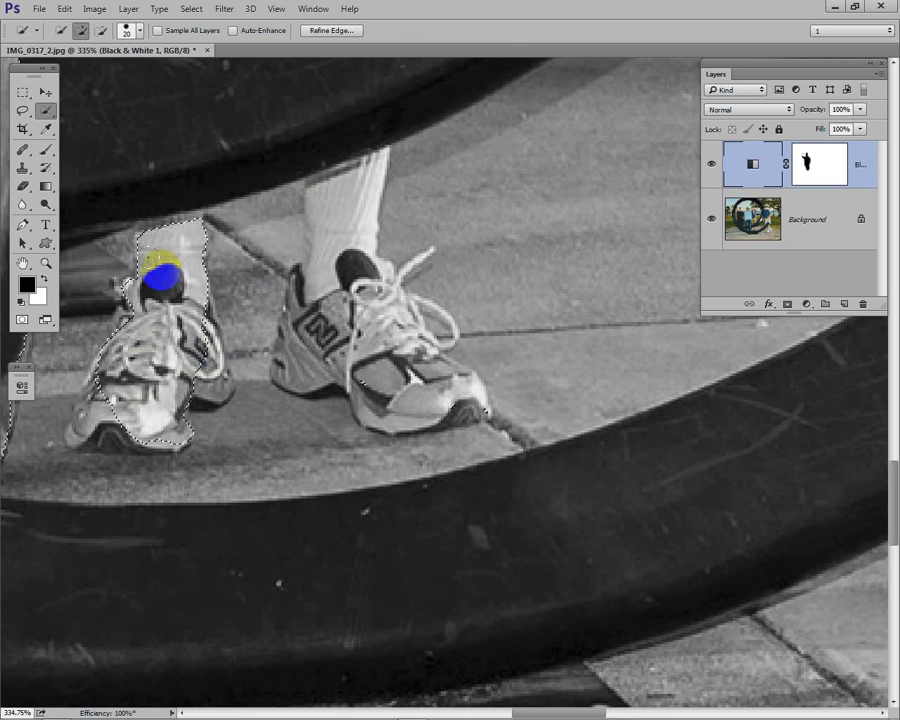
key(l)
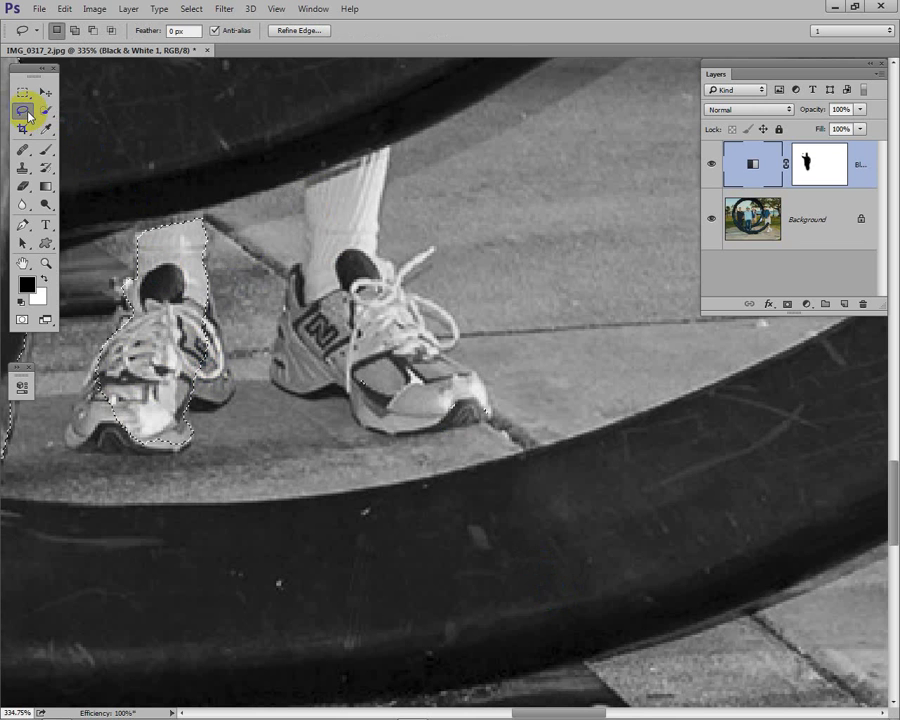
key(shift)
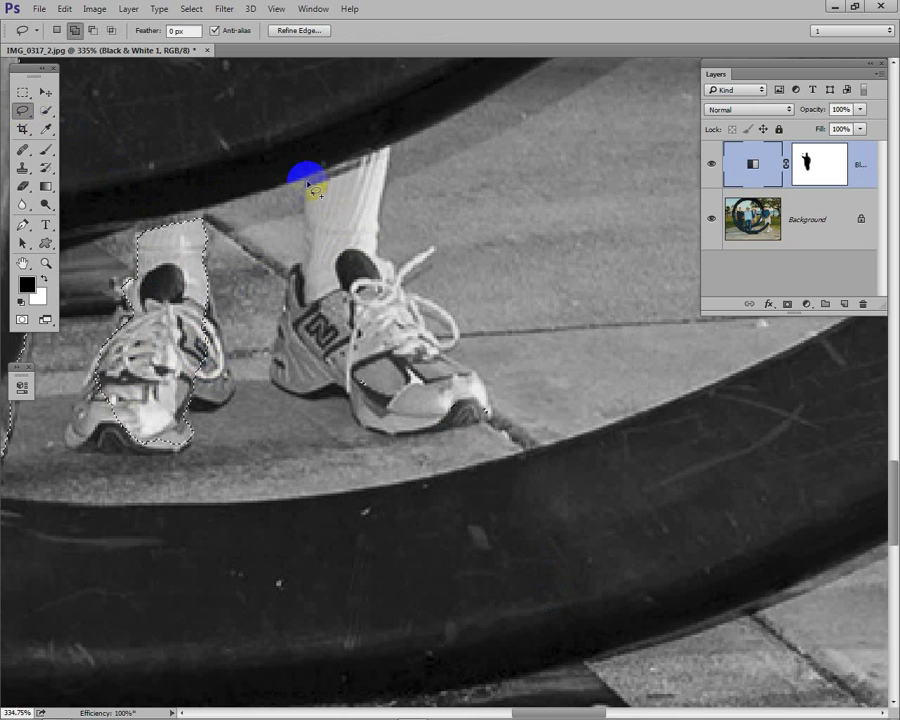
drag(305, 180, 313, 213)
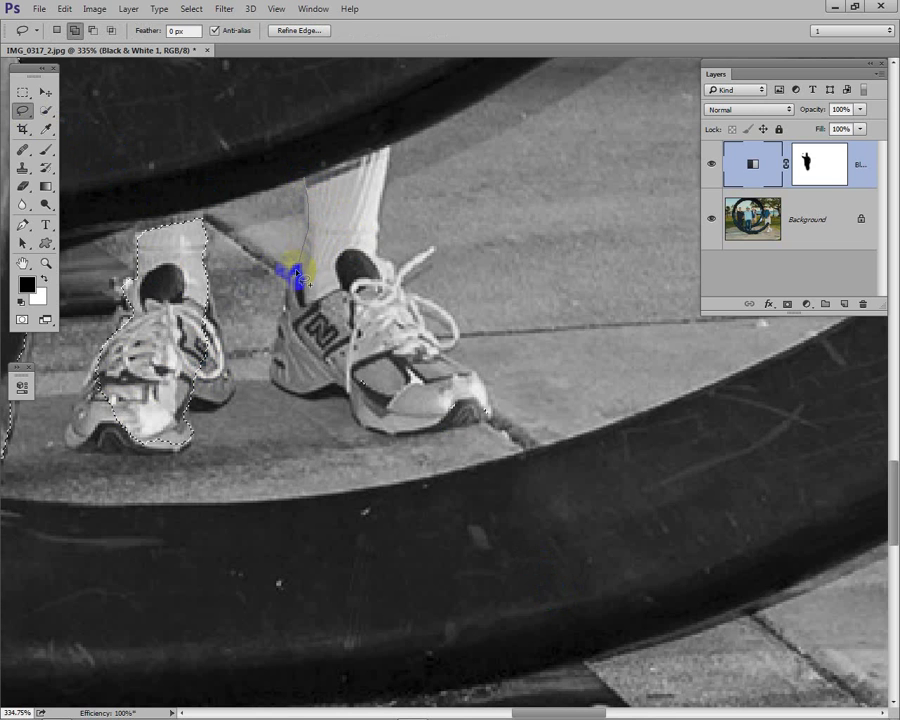
drag(297, 275, 290, 310)
mouse_move(280, 372)
mouse_down()
mouse_move(346, 407)
mouse_move(368, 435)
mouse_move(410, 443)
mouse_move(495, 428)
mouse_move(478, 386)
mouse_up()
mouse_move(441, 340)
mouse_down()
mouse_move(402, 278)
mouse_move(368, 255)
mouse_move(390, 180)
mouse_move(388, 148)
mouse_move(320, 166)
mouse_move(305, 182)
mouse_up()
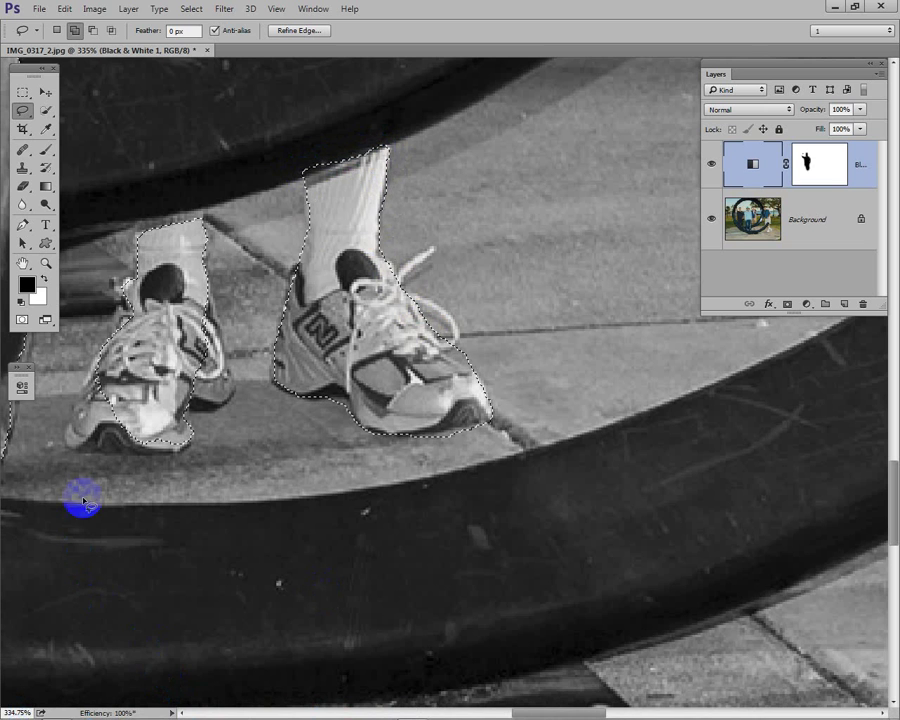
Step: Add the missing toe and side areas of his other shoe to the selection with the Lasso
mouse_move(97, 365)
mouse_down()
mouse_move(66, 416)
mouse_move(67, 438)
mouse_move(110, 457)
mouse_move(177, 458)
mouse_move(181, 426)
mouse_move(137, 381)
mouse_move(205, 437)
mouse_up()
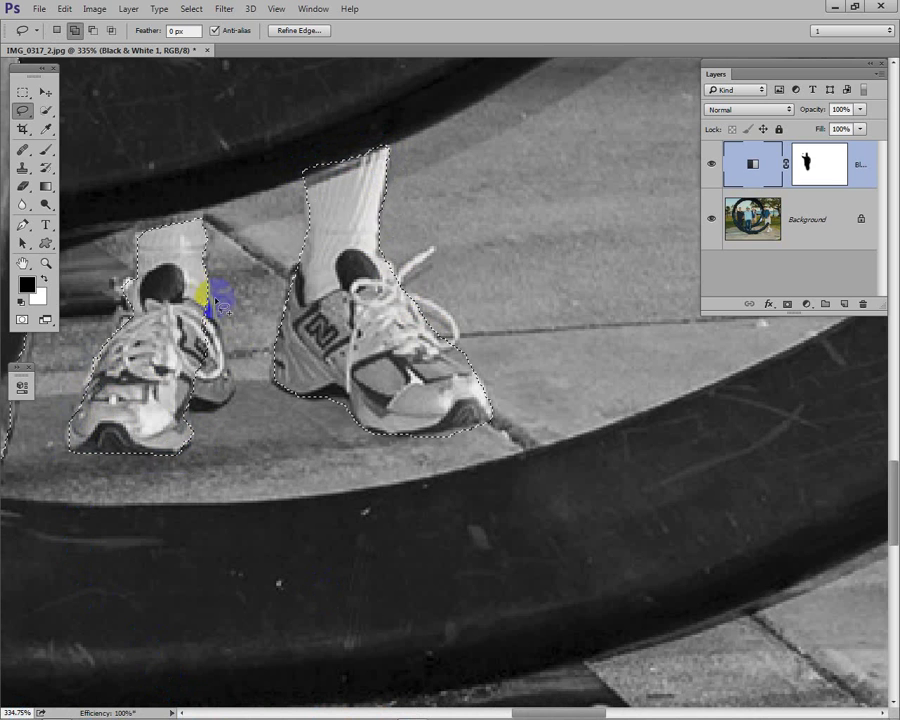
mouse_move(206, 287)
mouse_down()
mouse_move(237, 402)
mouse_move(198, 413)
mouse_move(174, 392)
mouse_move(168, 371)
mouse_up()
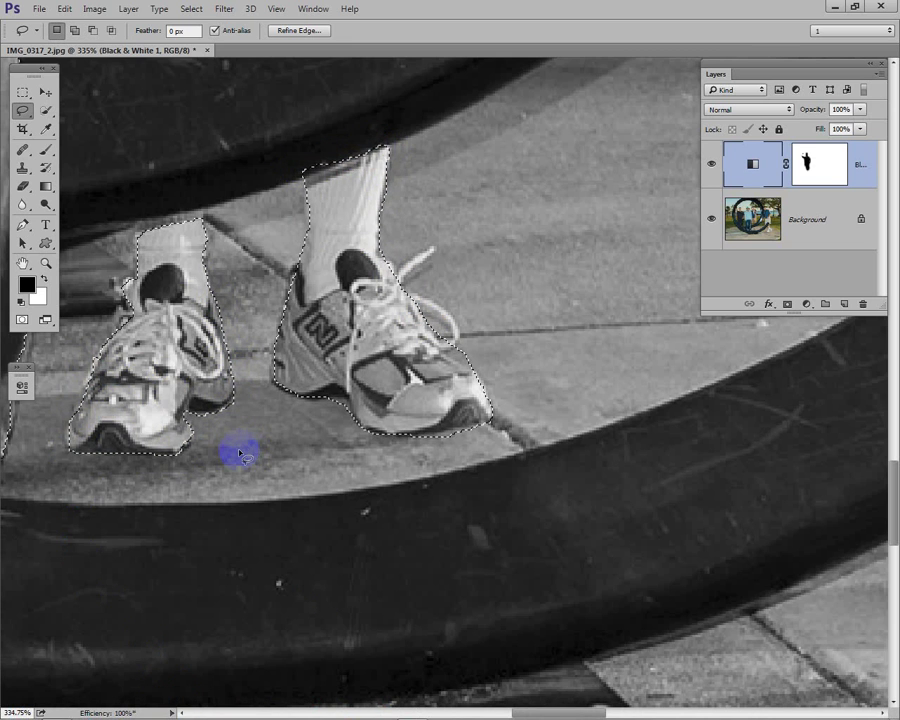
key(ctrl+0)
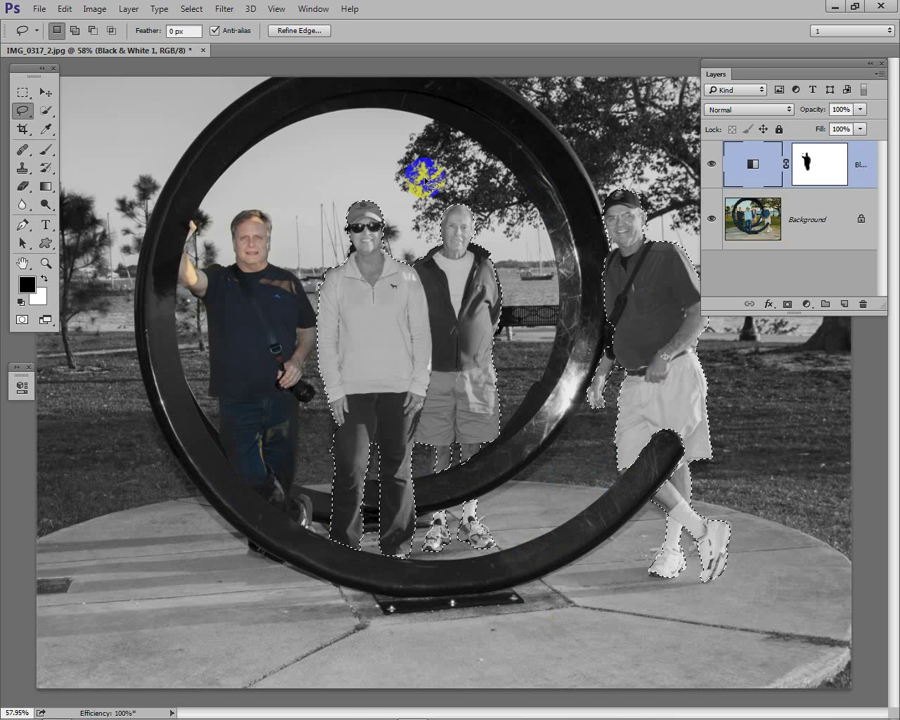
Step: Refine the selection's edge with Smooth set to 25
click(300, 31)
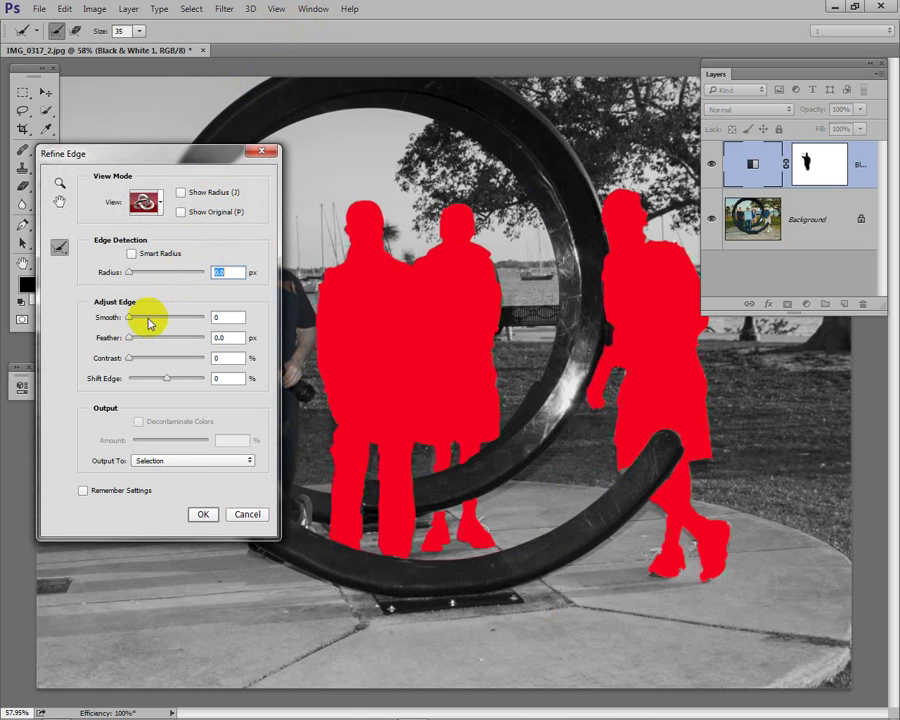
click(149, 318)
mouse_move(148, 320)
mouse_down()
mouse_move(157, 316)
mouse_move(148, 318)
mouse_up()
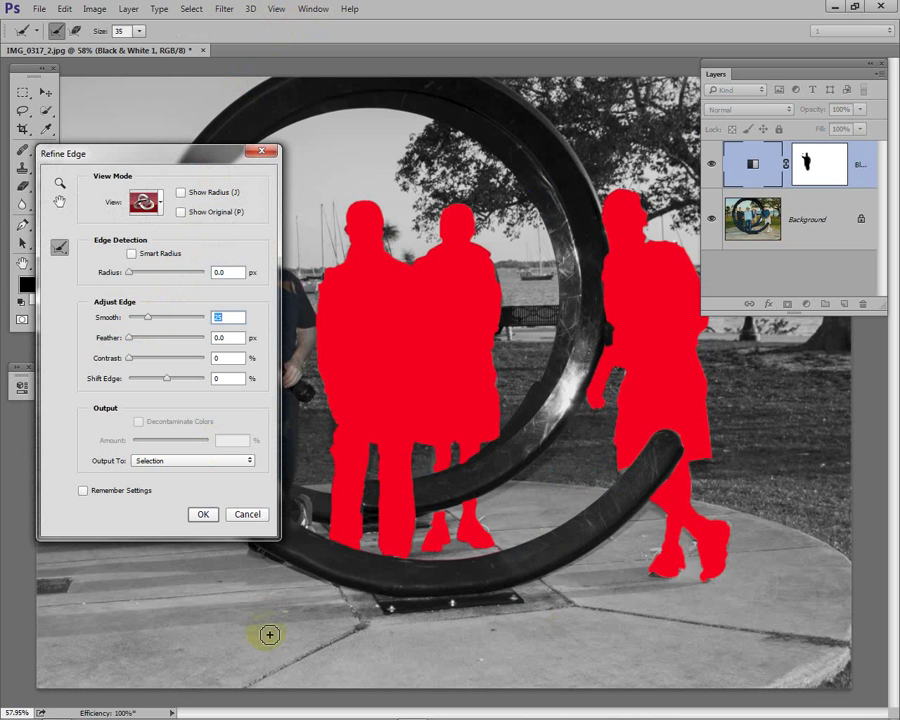
click(208, 516)
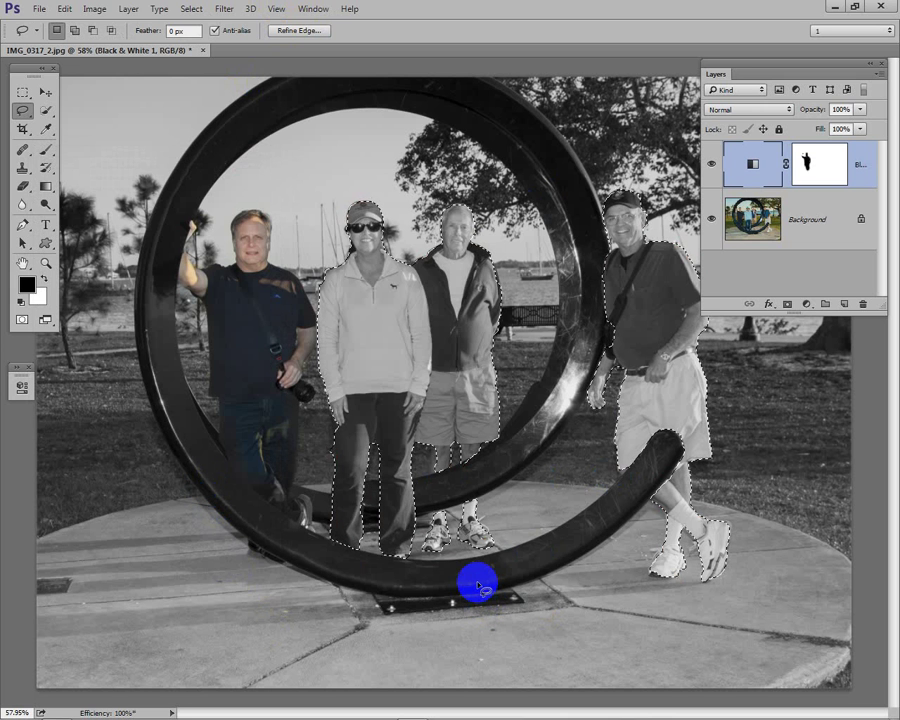
Step: Paint black on the adjustment layer's mask with a size 200 brush inside the selection, covering the woman and both selected men
click(827, 160)
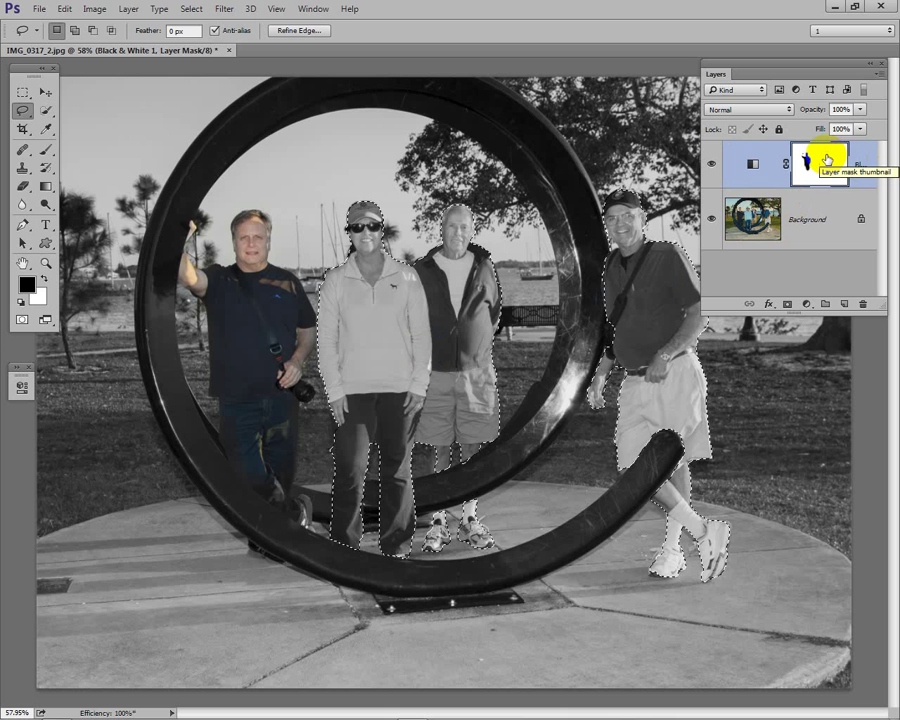
key(b)
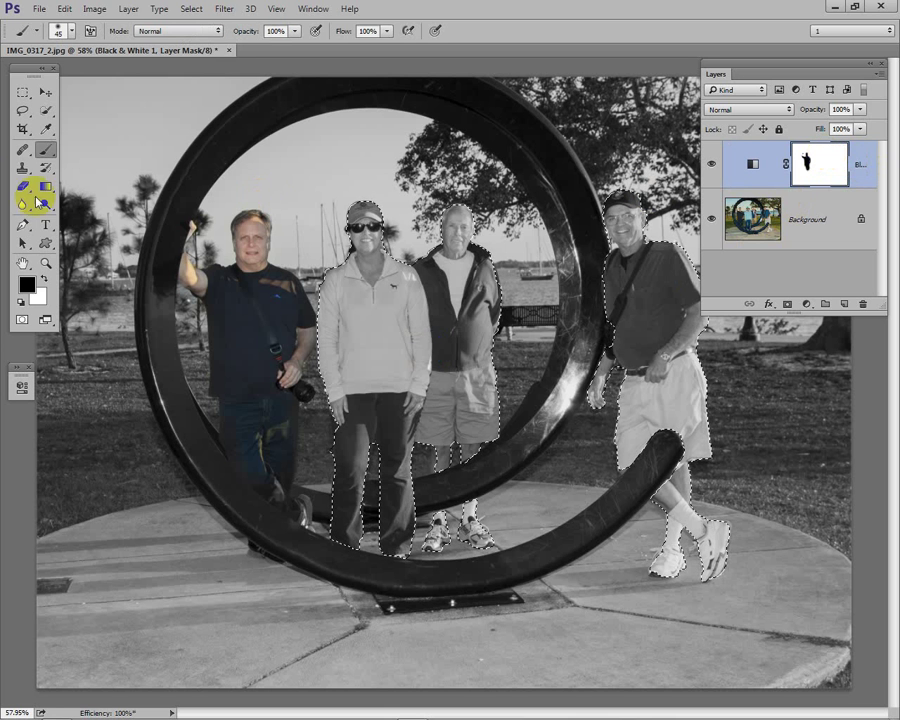
click(27, 285)
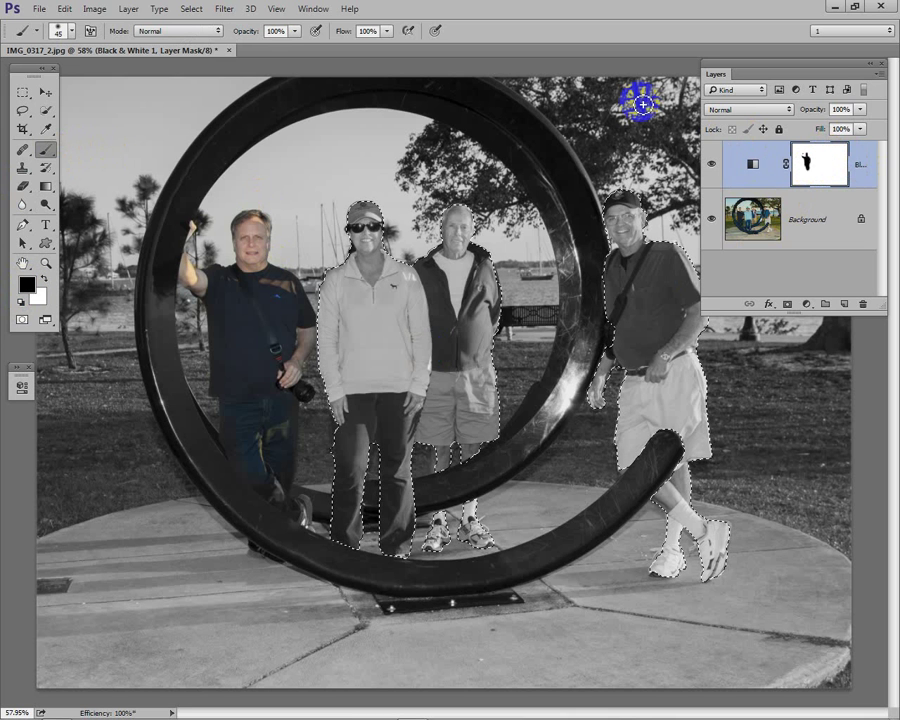
click(316, 33)
click(362, 214)
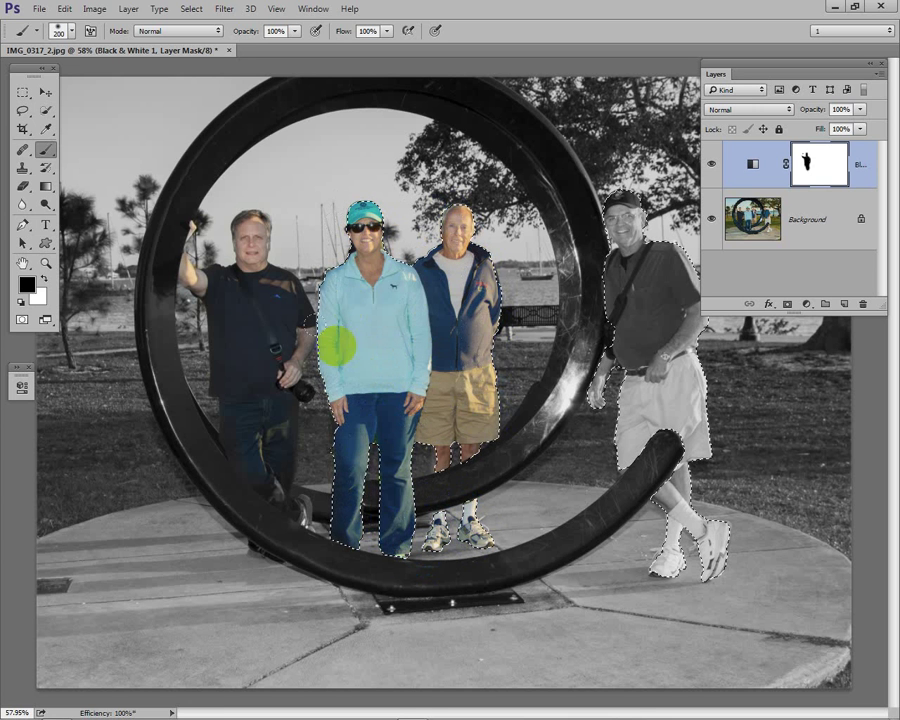
mouse_move(396, 530)
mouse_down()
mouse_move(533, 443)
mouse_move(618, 178)
mouse_up()
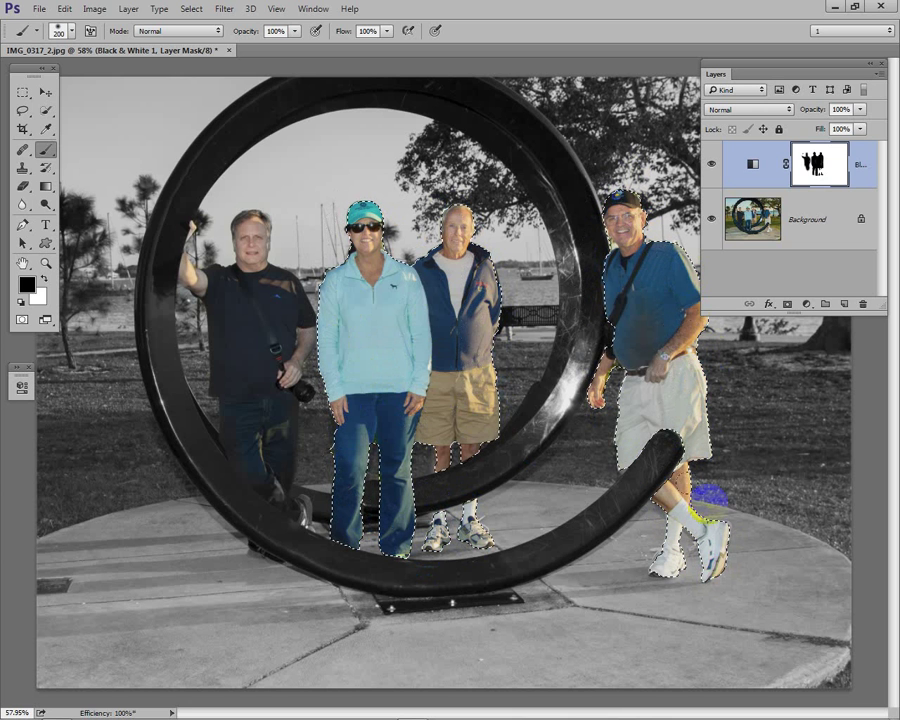
click(398, 442)
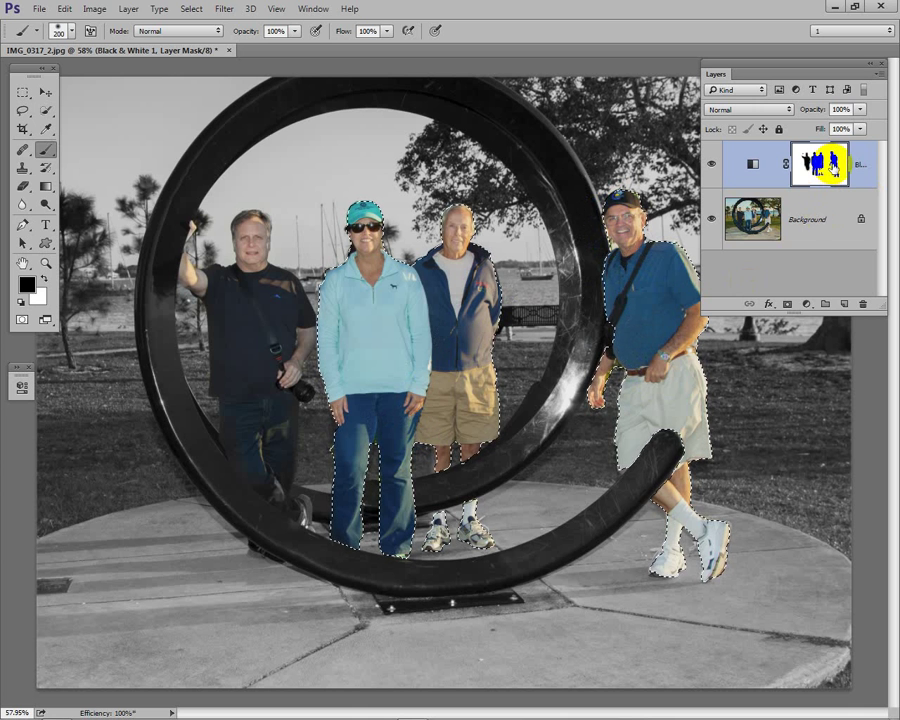
click(613, 352)
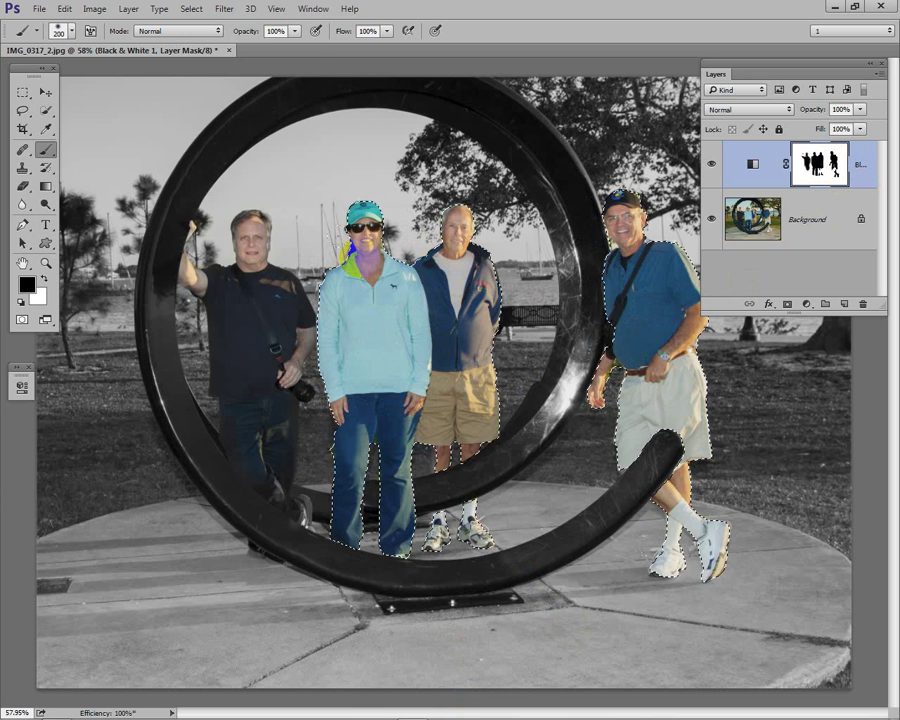
Step: Deselect the people, and view the image with the interface panels hidden before restoring them
click(192, 8)
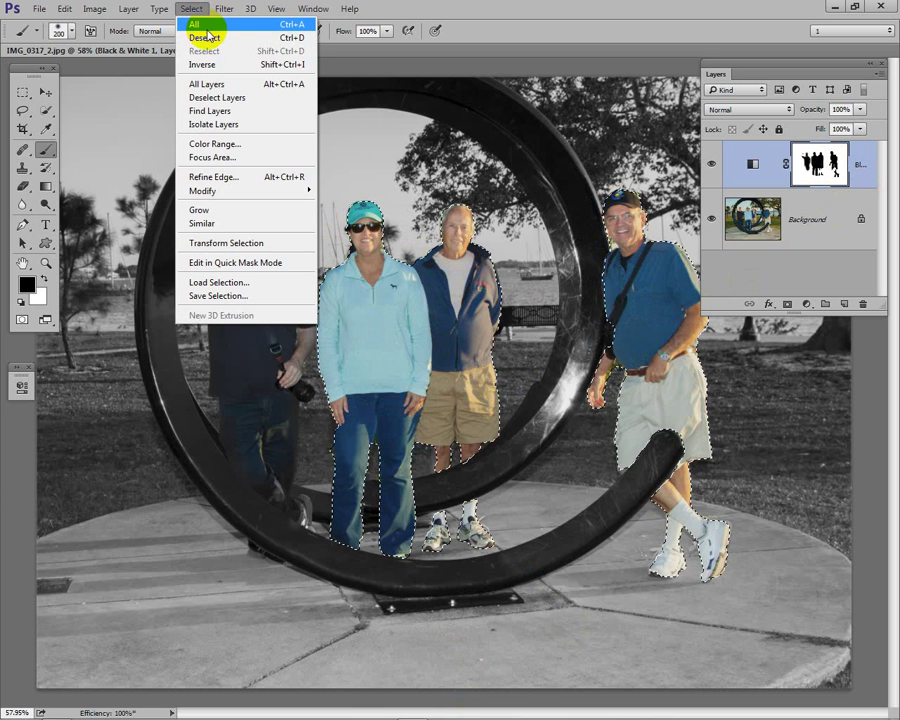
click(207, 38)
drag(305, 403, 528, 534)
key(Tab)
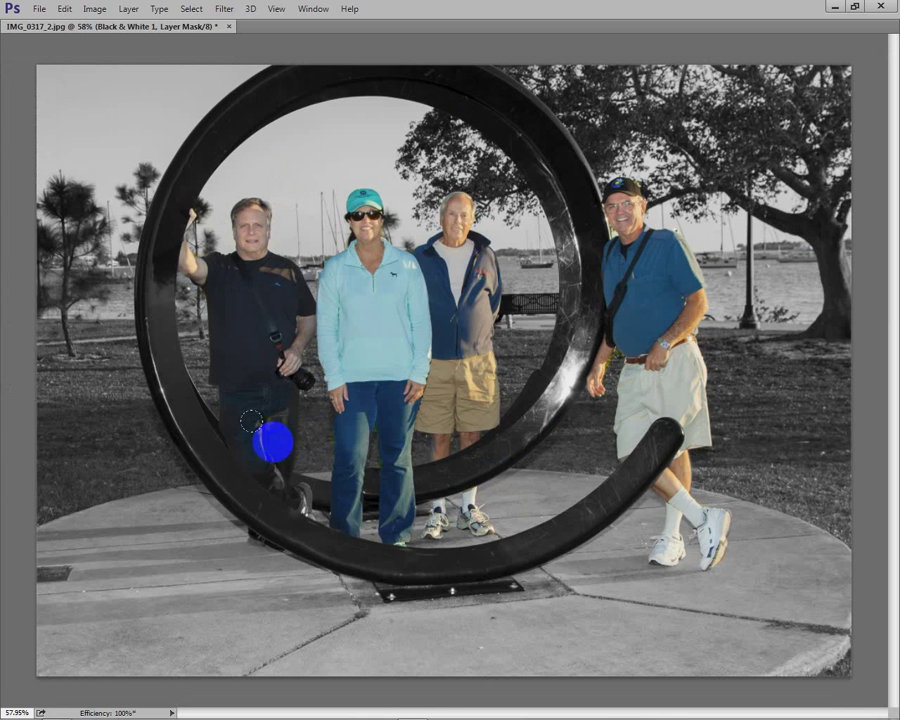
drag(566, 407, 606, 409)
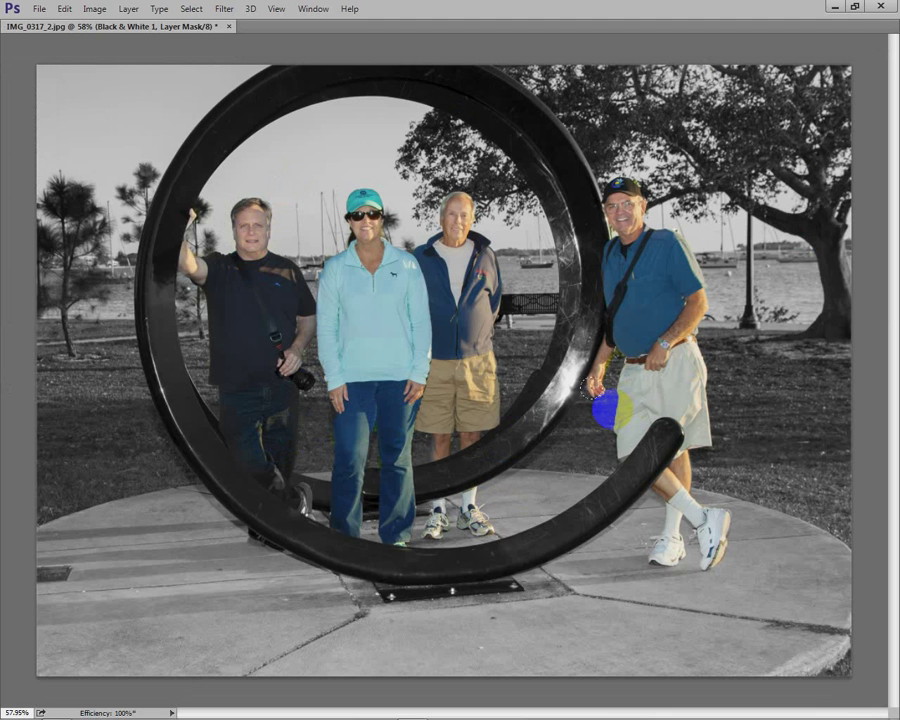
key(Tab)
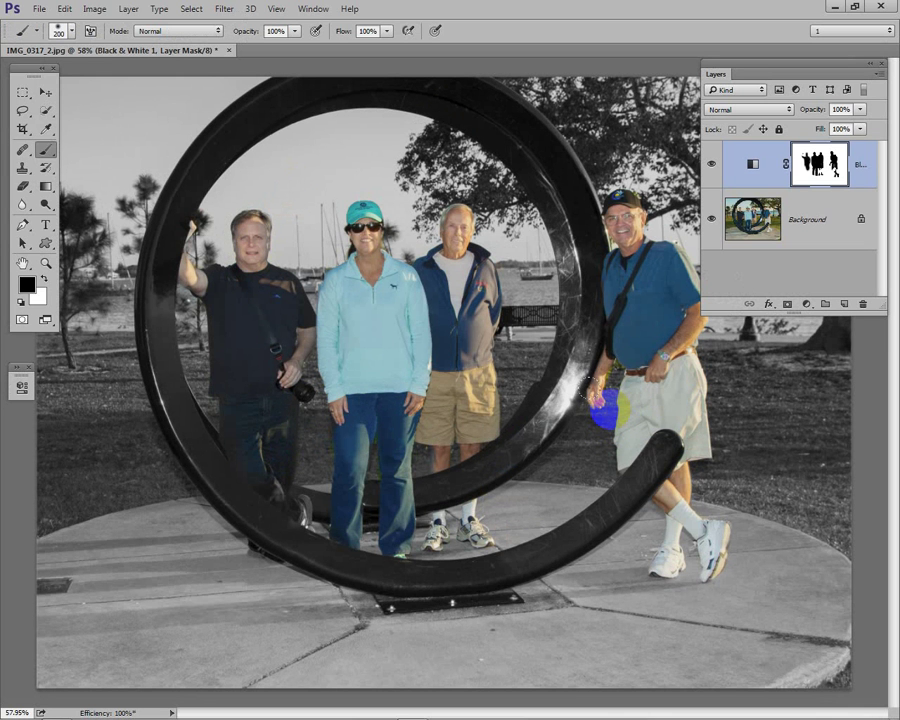
Step: Paint a black spot on the mask over the grass beside the far-right man, and paint it out again with white
click(822, 166)
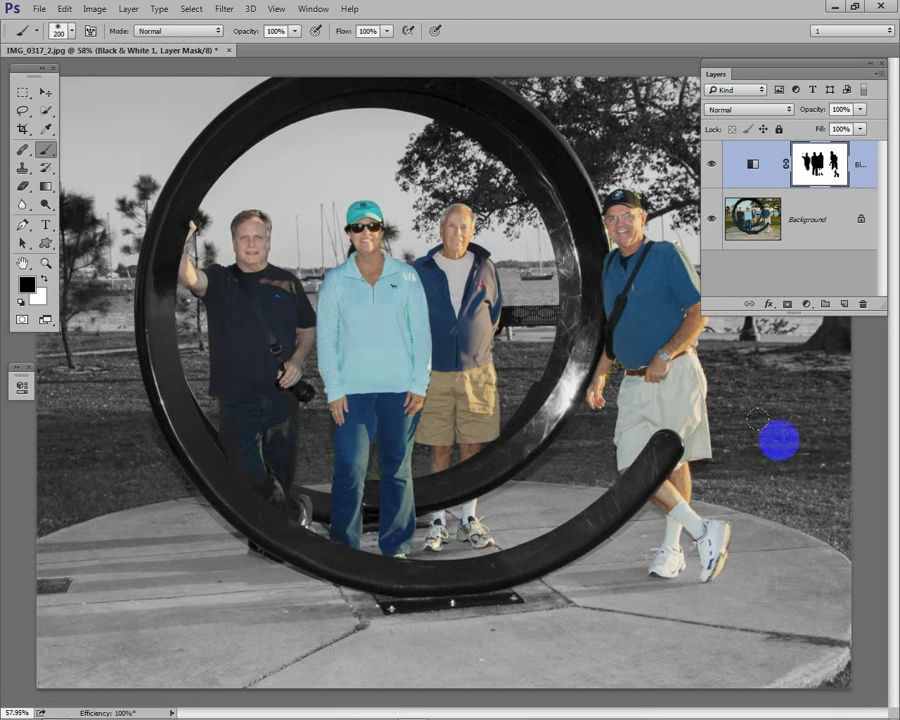
mouse_move(772, 440)
mouse_down()
mouse_move(788, 414)
mouse_move(755, 422)
mouse_move(774, 443)
mouse_move(769, 402)
mouse_move(750, 414)
mouse_move(779, 425)
mouse_move(766, 404)
mouse_move(756, 416)
mouse_move(785, 436)
mouse_up()
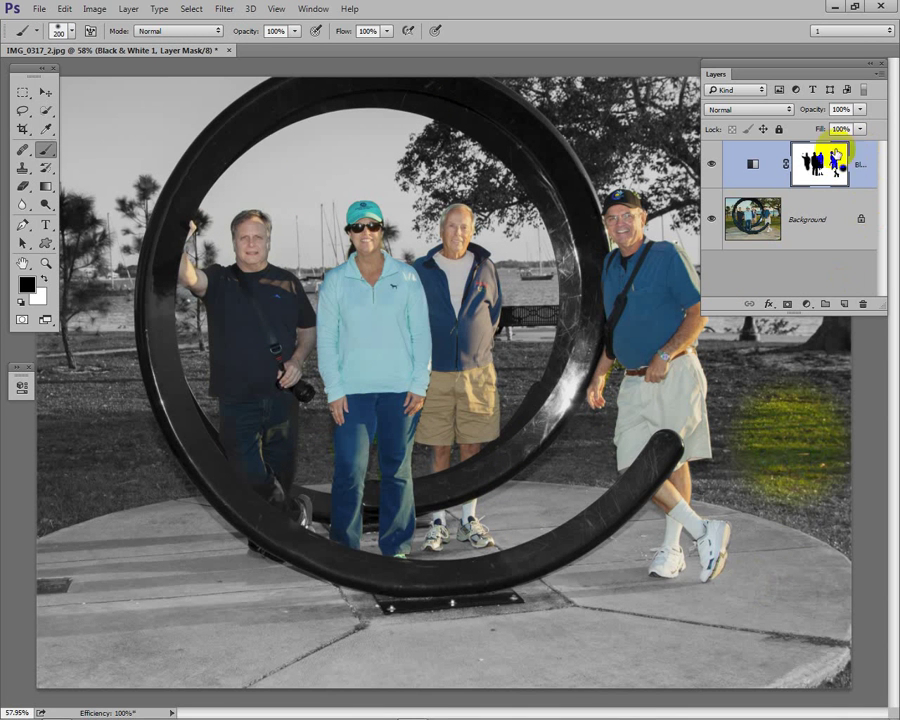
drag(843, 169, 831, 216)
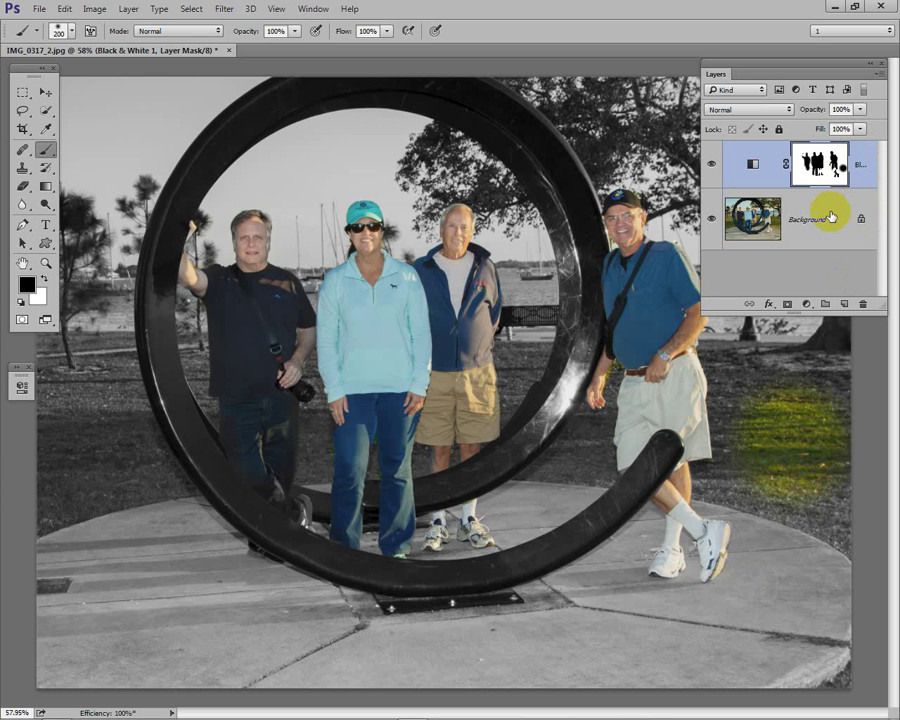
key(x)
mouse_move(743, 416)
mouse_down()
mouse_move(795, 400)
mouse_move(806, 428)
mouse_move(757, 460)
mouse_move(836, 470)
mouse_move(828, 488)
mouse_up()
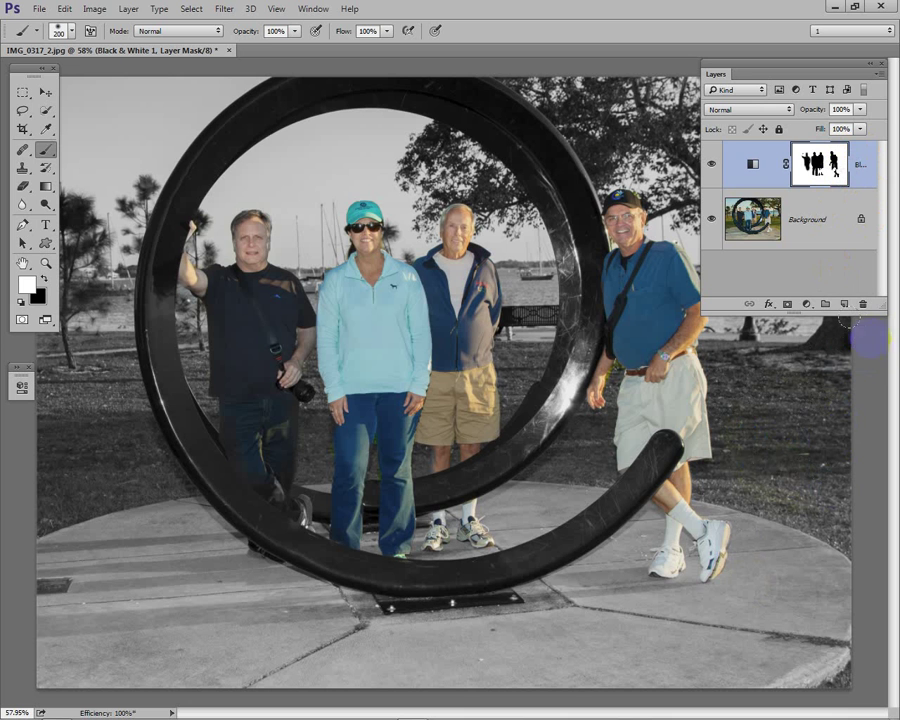
Step: Compare the image with the Black & White adjustment layer hidden and shown
click(714, 166)
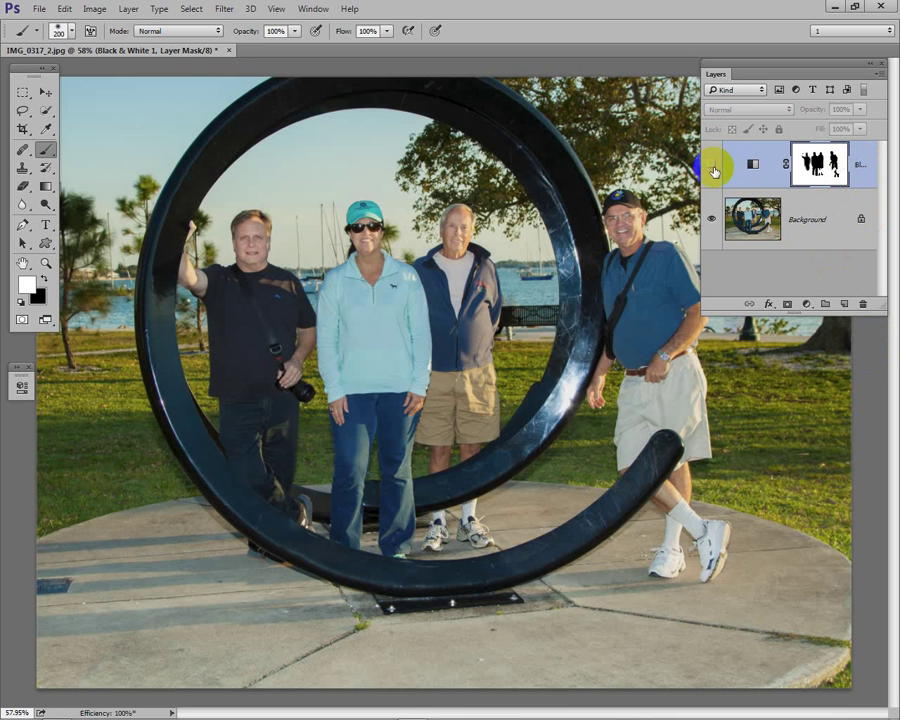
click(711, 165)
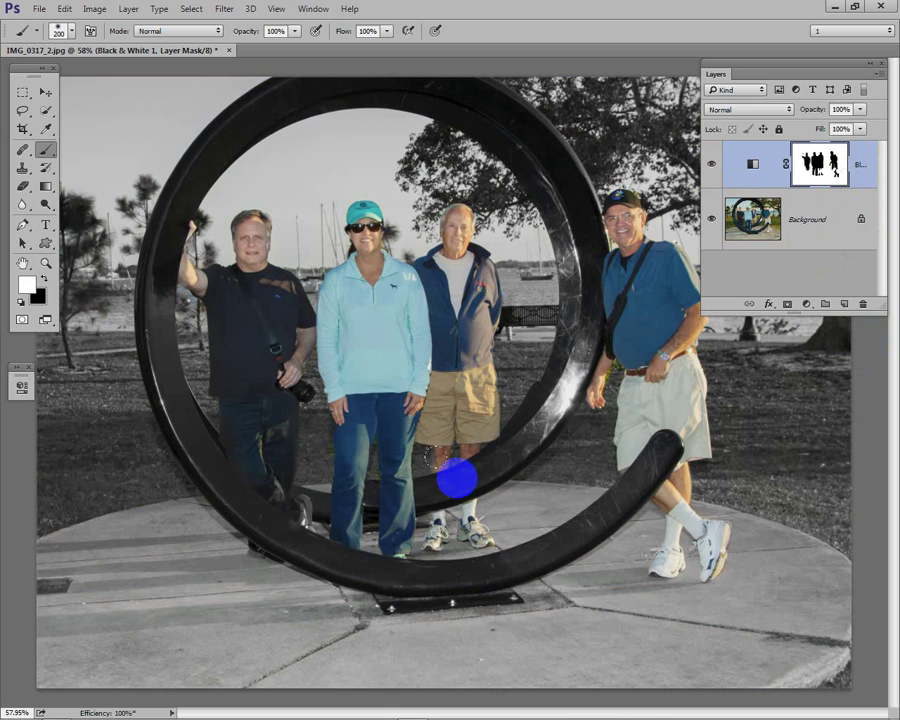